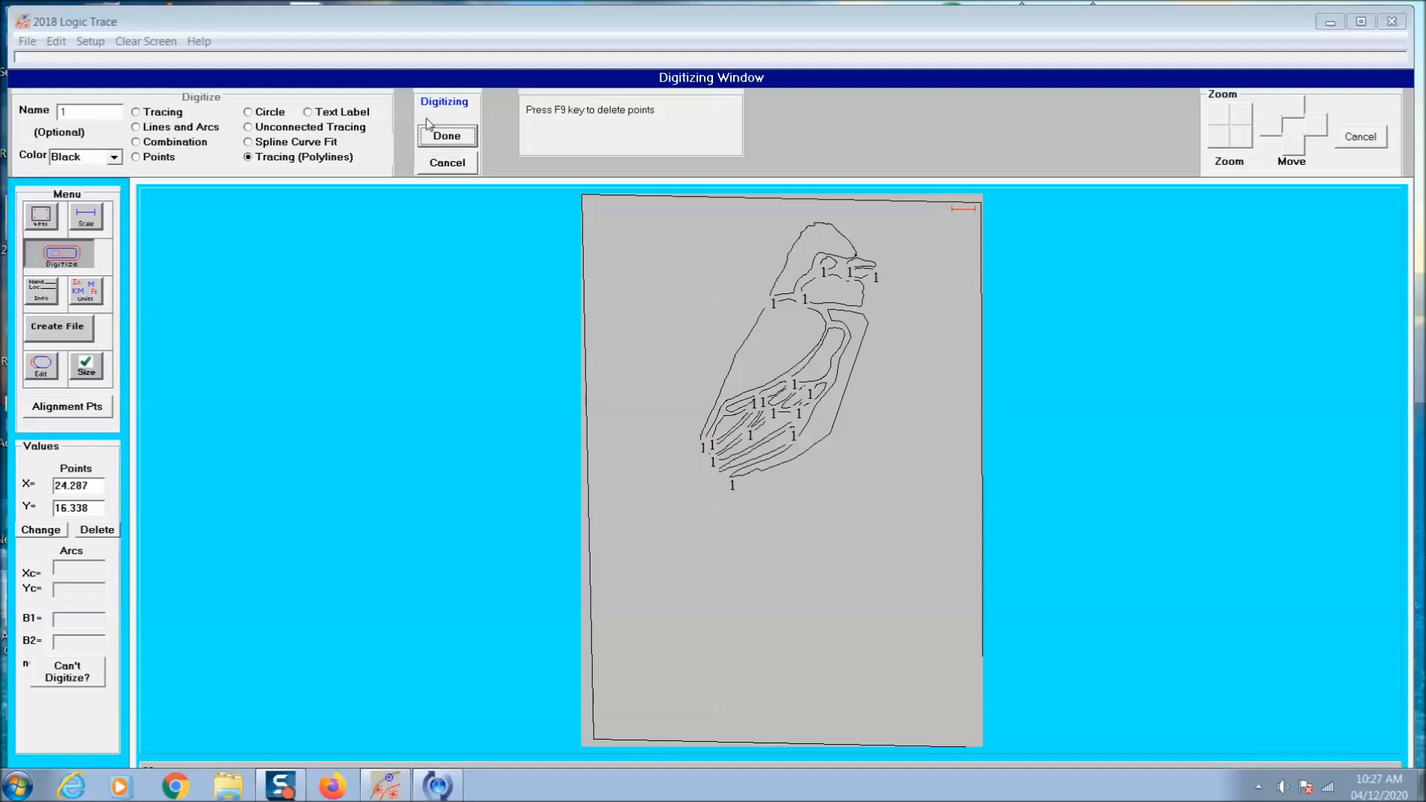
- Trace the feather outlines at the lower end of the bird's wing as separate polyline tracings
{"action": "left_click", "coordinate": [447, 136]}
{"action": "left_click", "coordinate": [448, 112]}
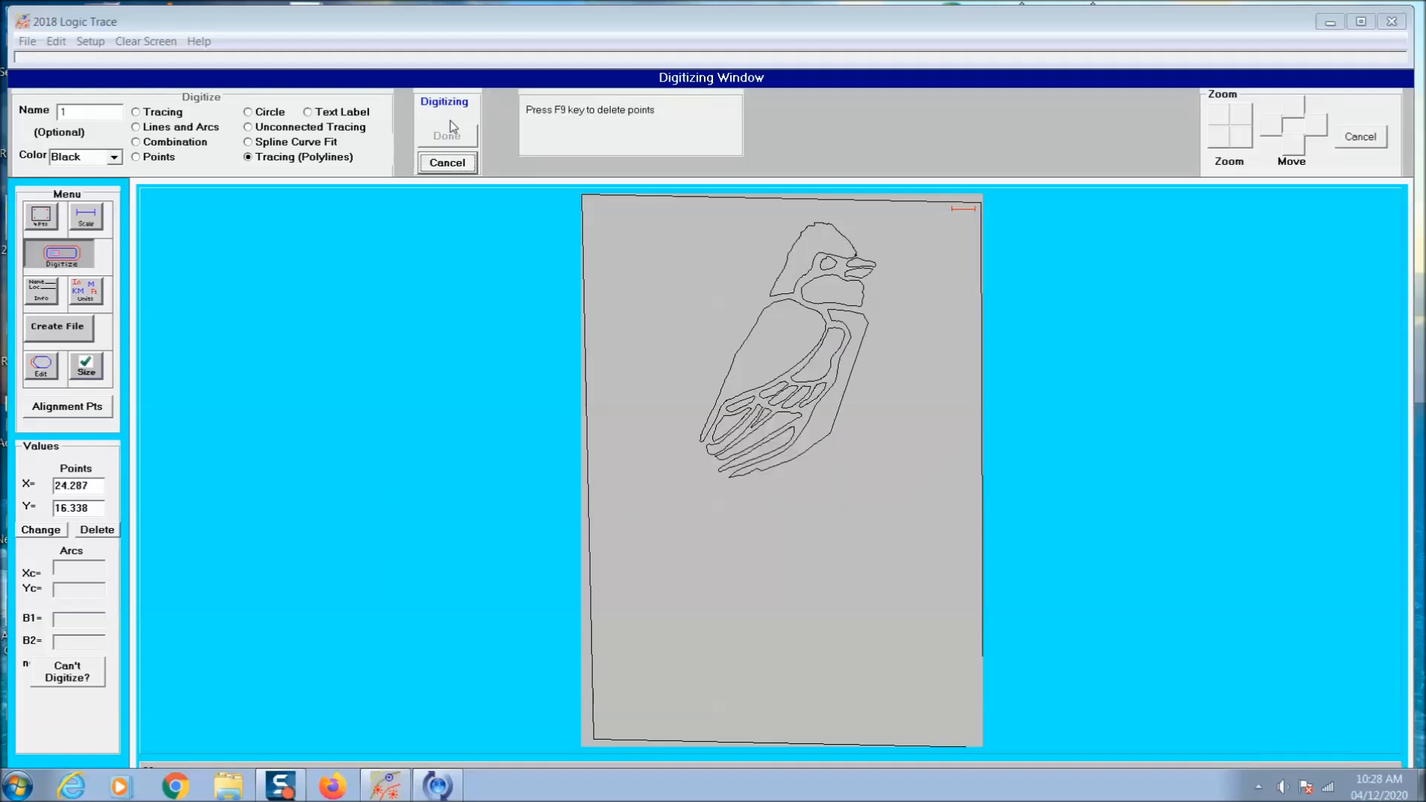
{"action": "left_click", "coordinate": [446, 137]}
{"action": "left_click", "coordinate": [710, 449]}
{"action": "left_click", "coordinate": [449, 113]}
{"action": "left_click", "coordinate": [446, 136]}
{"action": "left_click", "coordinate": [710, 448]}
{"action": "left_click", "coordinate": [448, 113]}
{"action": "left_click", "coordinate": [465, 141]}
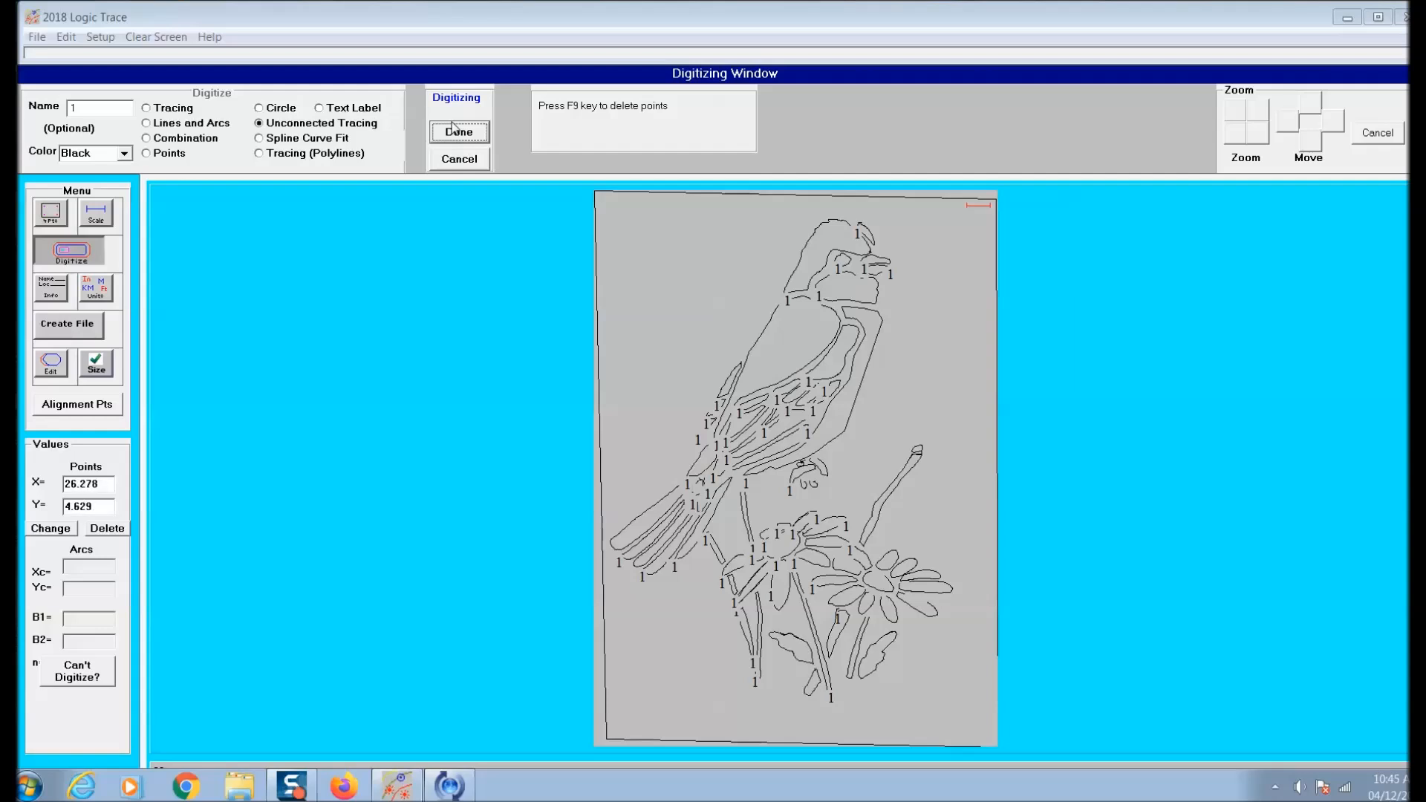
- Trace the branch section beside the bird's claws using Unconnected Tracing
{"action": "left_click", "coordinate": [454, 142]}
{"action": "left_click", "coordinate": [453, 110]}
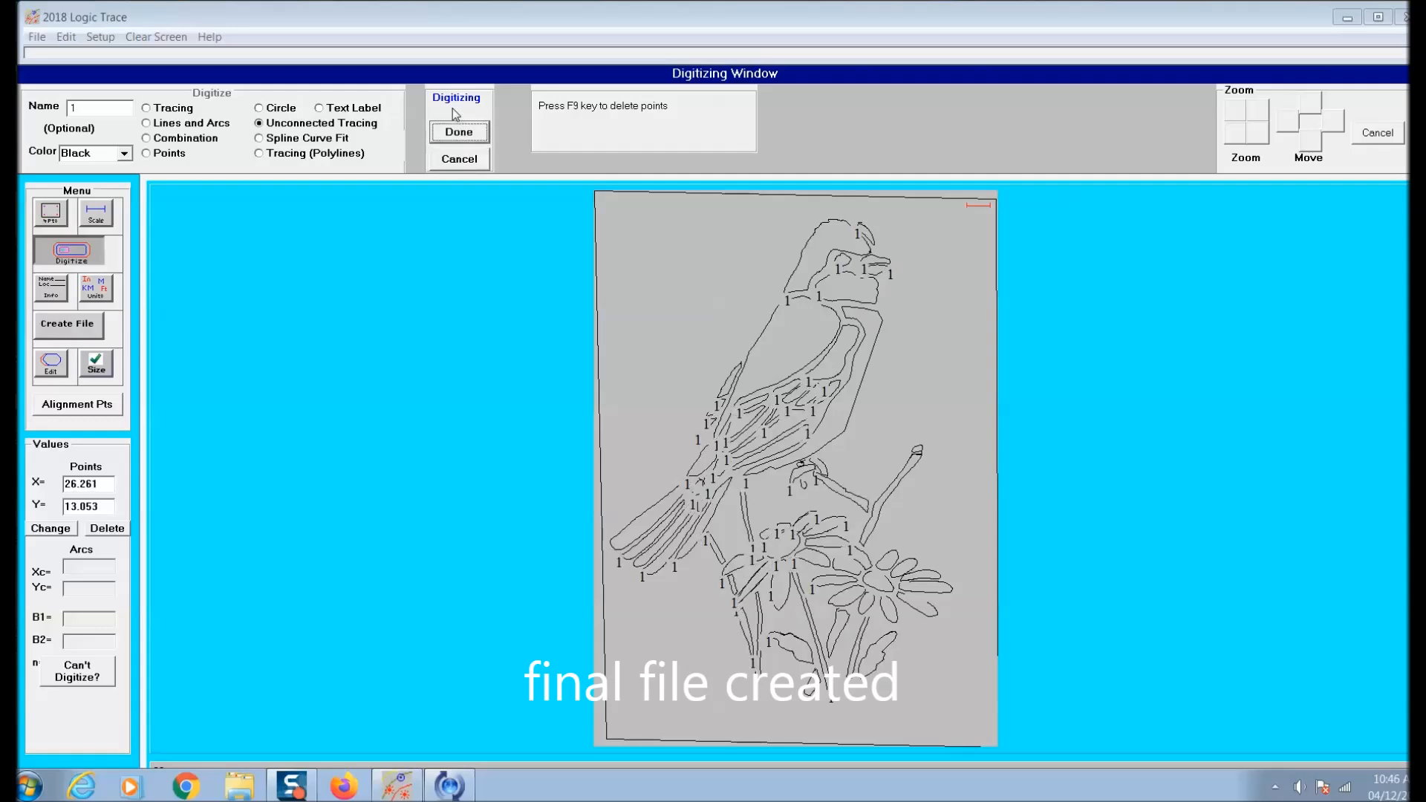
{"action": "left_click", "coordinate": [453, 132]}
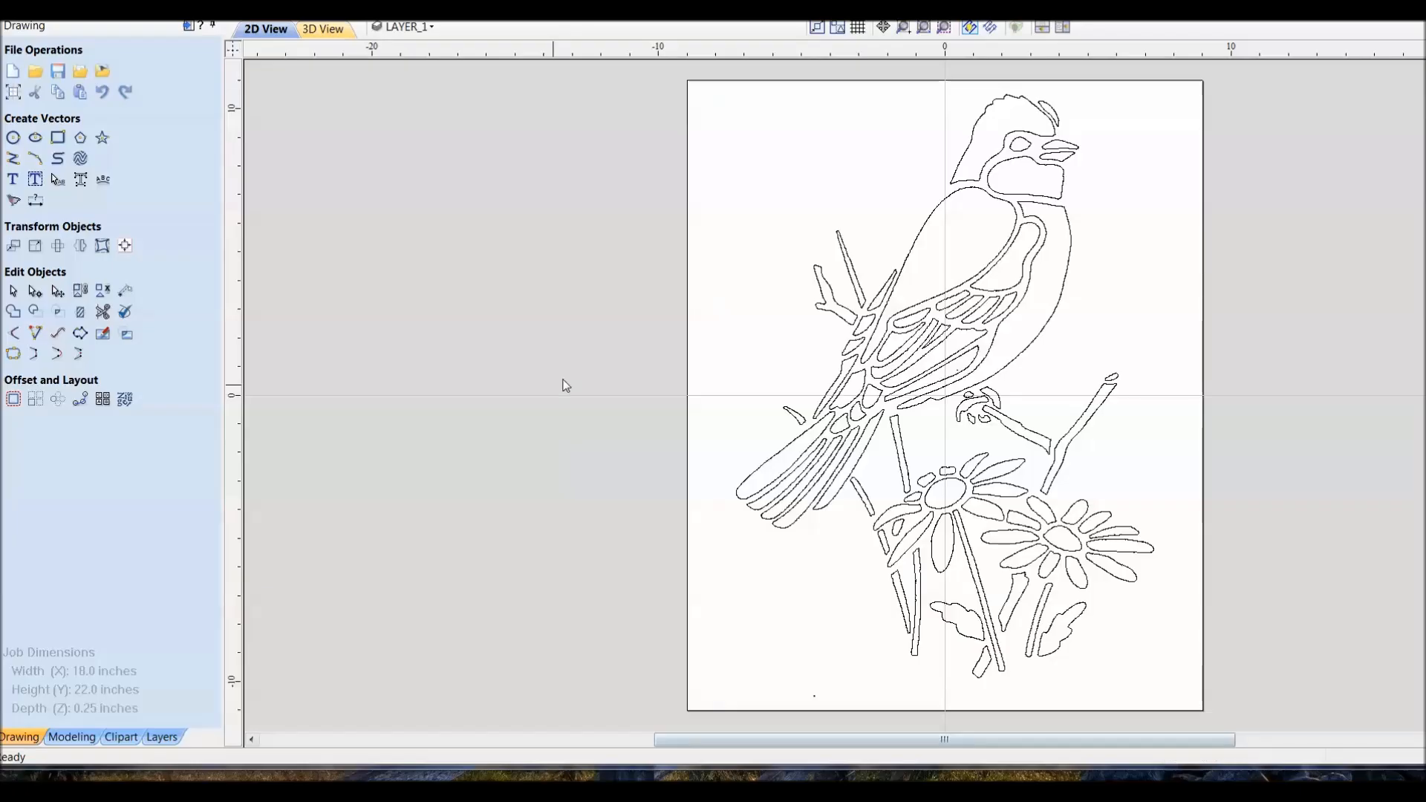
{"action": "right_click", "coordinate": [621, 425]}
{"action": "mouse_move", "coordinate": [672, 456]}
{"action": "left_click", "coordinate": [943, 475]}
{"action": "left_click", "coordinate": [817, 390]}
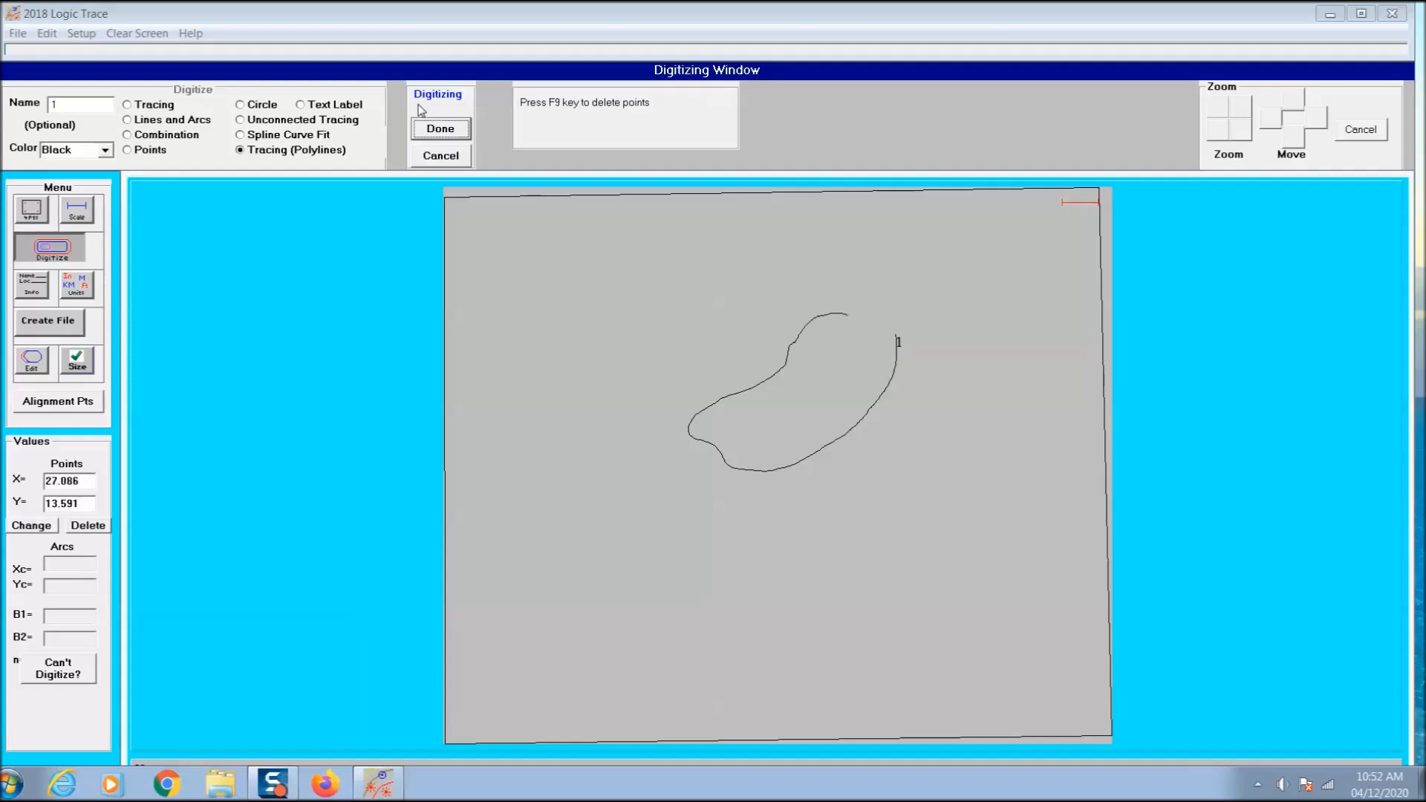
- Close the second bird's body outline and trace the head cap with the Tracing mode
{"action": "left_click", "coordinate": [437, 130]}
{"action": "key", "text": "Return"}
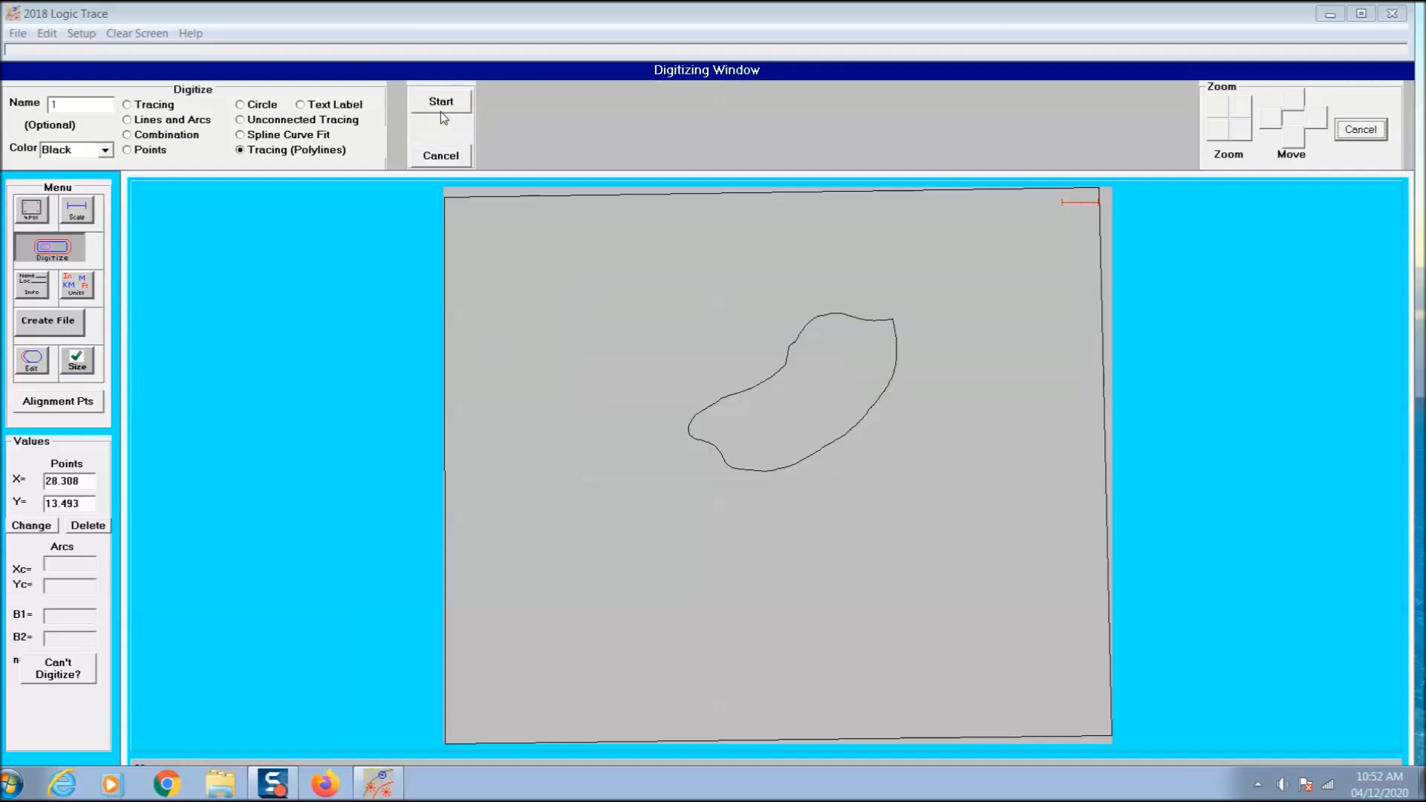
{"action": "left_click", "coordinate": [127, 104]}
{"action": "left_click", "coordinate": [440, 102]}
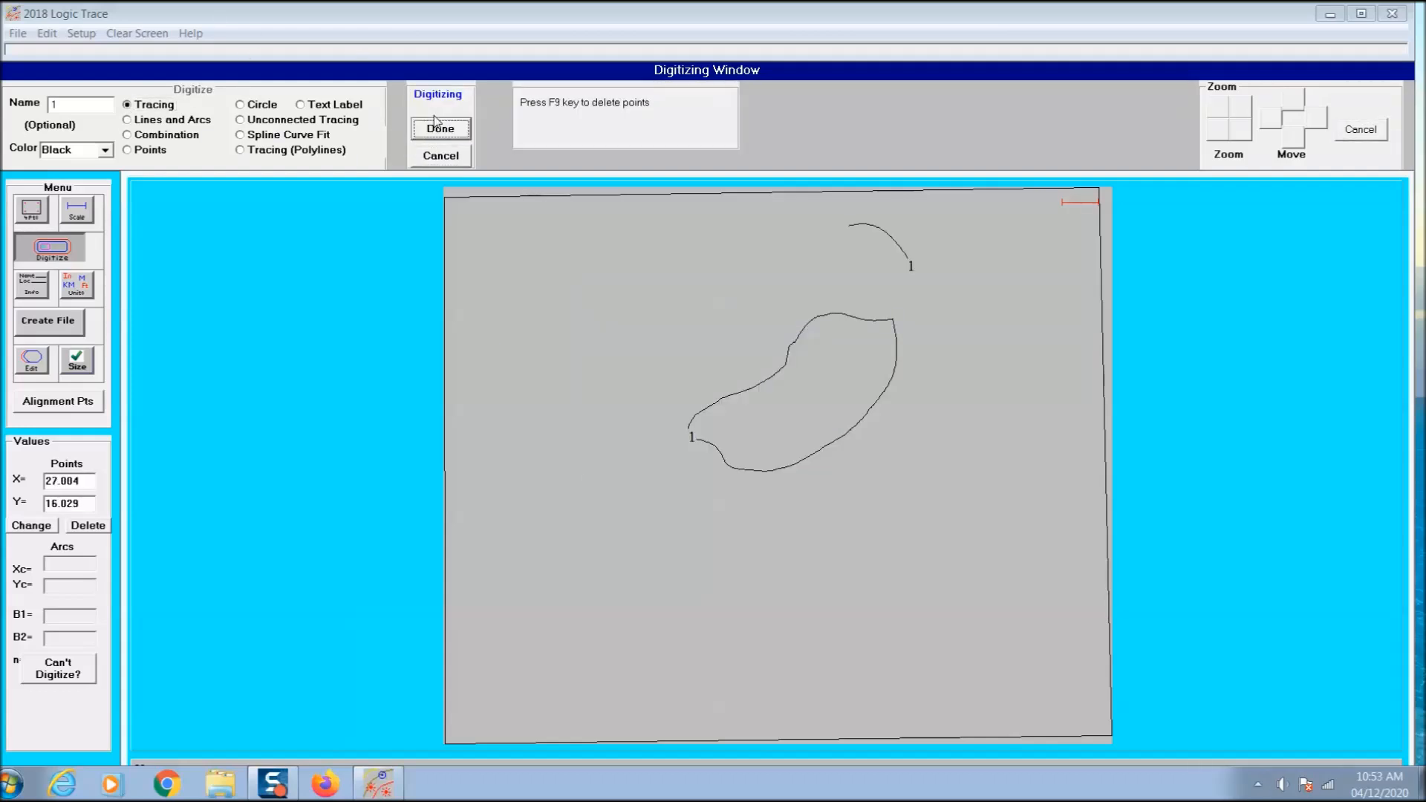
{"action": "left_click", "coordinate": [437, 124]}
{"action": "key", "text": "Return"}
- Trace the next two outlines of the bird's head below the head cap
{"action": "left_click", "coordinate": [444, 106]}
{"action": "left_click", "coordinate": [448, 138]}
{"action": "key", "text": "Return"}
{"action": "left_click", "coordinate": [459, 106]}
{"action": "left_click", "coordinate": [443, 129]}
{"action": "left_click", "coordinate": [685, 451]}
- Trace the lower tail feathers and the long narrow tail of the bird as separate closed shapes
{"action": "left_click", "coordinate": [443, 104]}
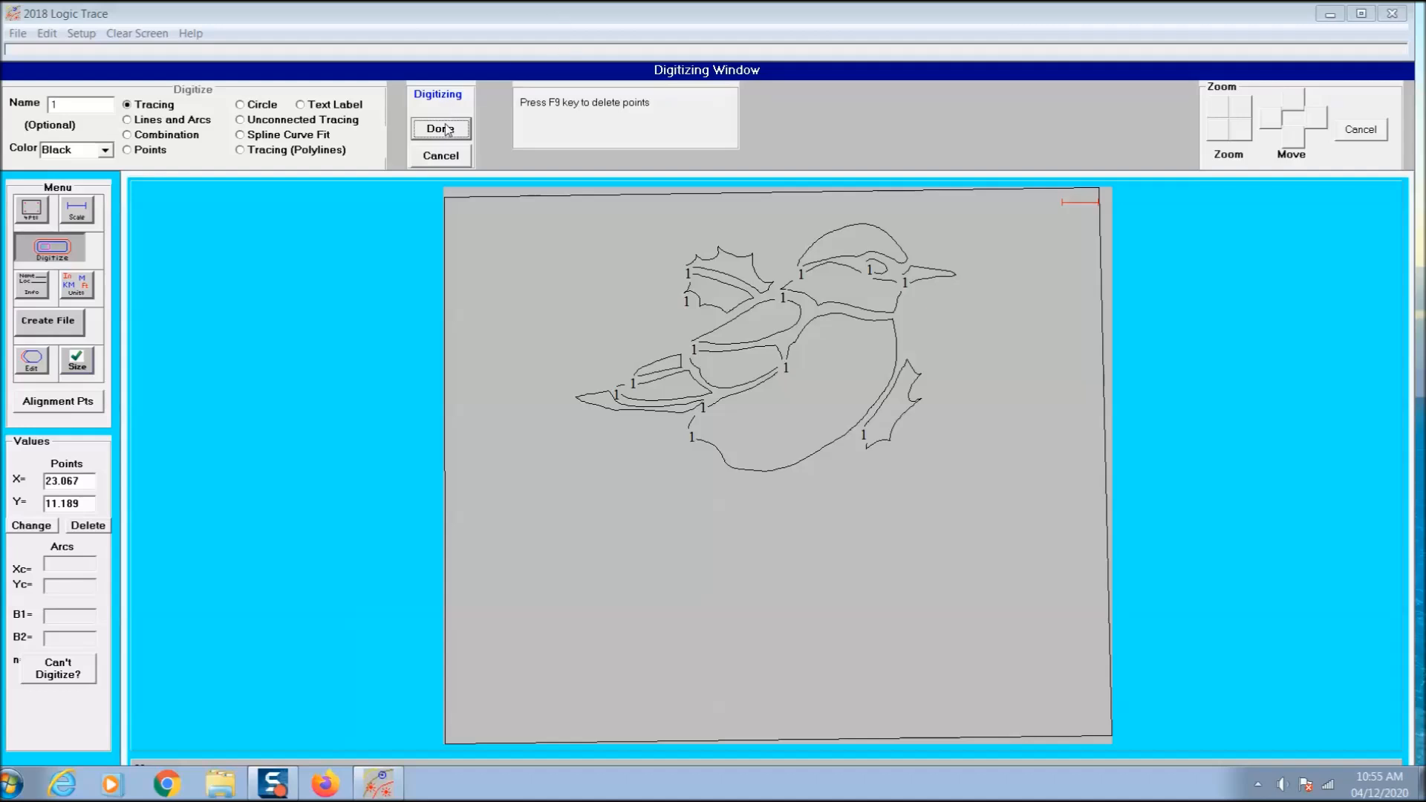
{"action": "left_click", "coordinate": [445, 125]}
{"action": "left_click", "coordinate": [444, 109]}
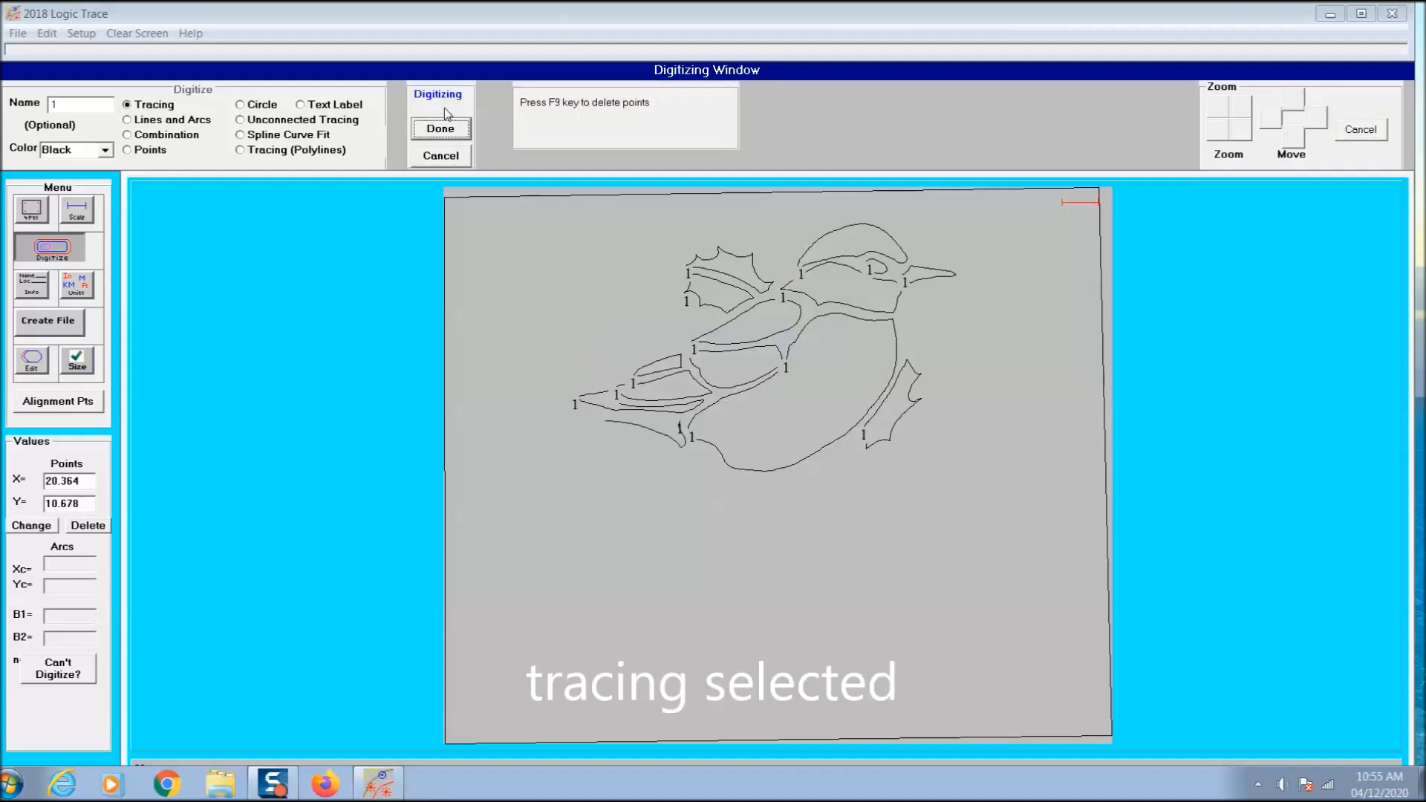
{"action": "left_click", "coordinate": [445, 126]}
{"action": "key", "text": "Return"}
{"action": "left_click", "coordinate": [449, 127]}
{"action": "left_click", "coordinate": [448, 106]}
{"action": "left_click", "coordinate": [442, 128]}
- Trace the curved branch piece below the body and the three round berries around it
{"action": "left_click", "coordinate": [450, 108]}
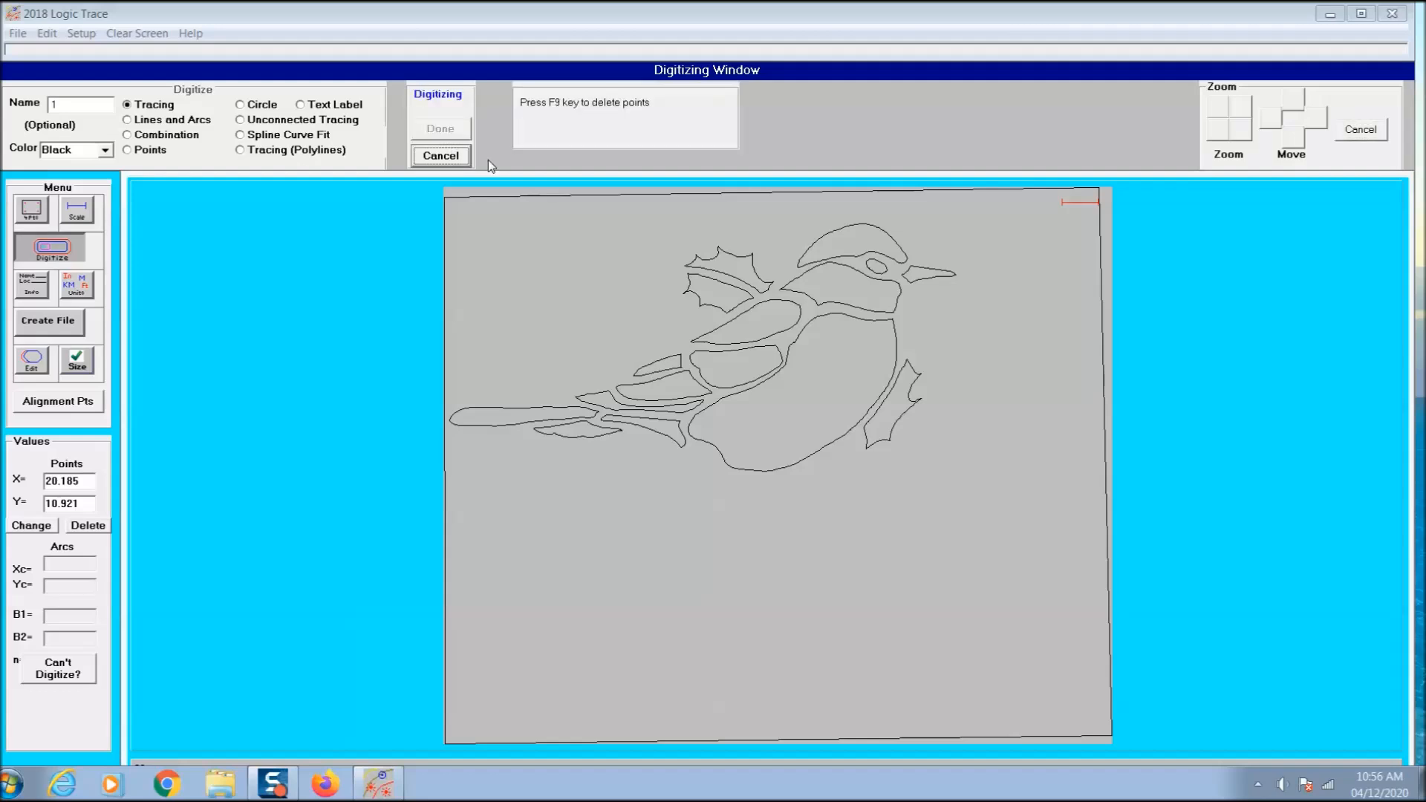
{"action": "left_click", "coordinate": [441, 128]}
{"action": "left_click", "coordinate": [448, 106]}
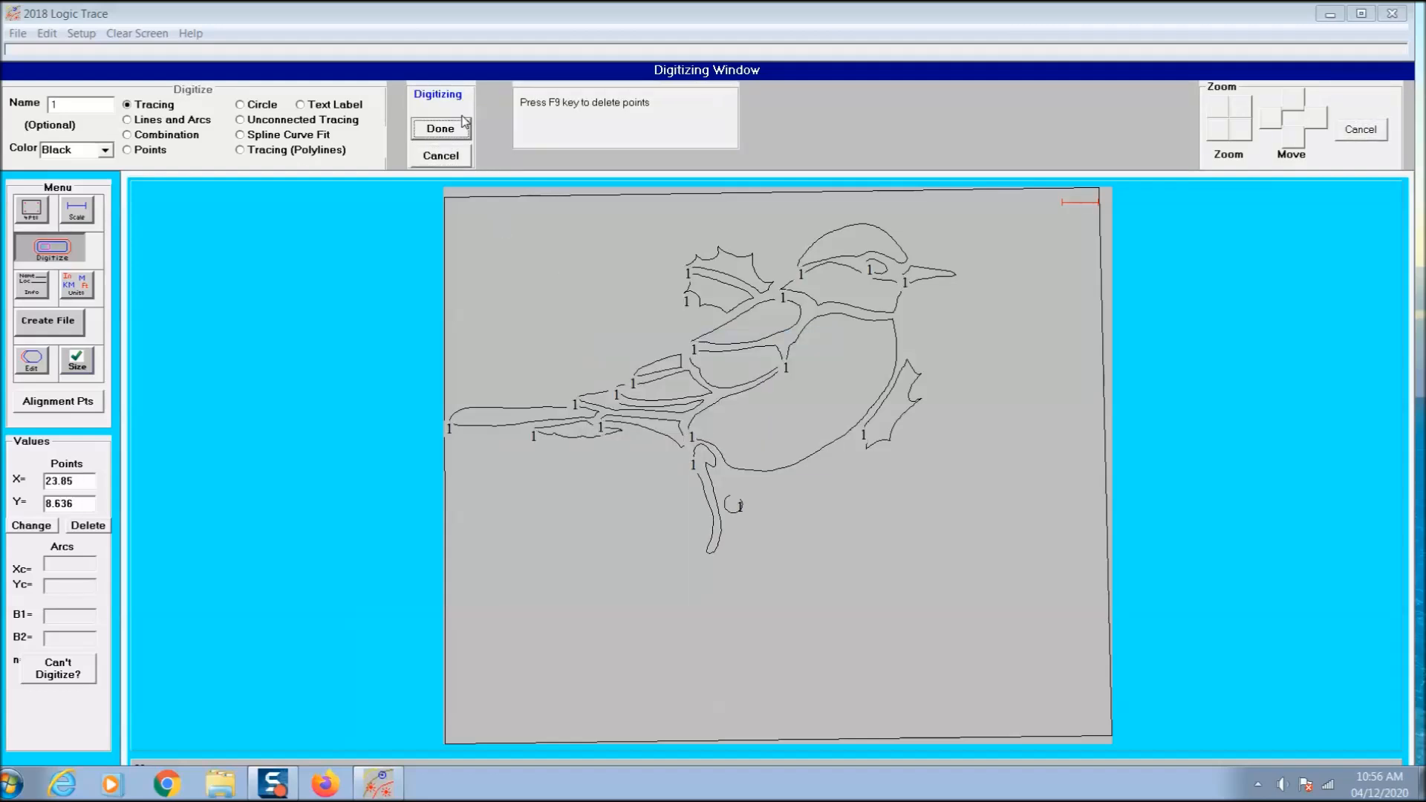
{"action": "left_click", "coordinate": [464, 125]}
{"action": "left_click", "coordinate": [731, 442]}
{"action": "left_click", "coordinate": [448, 108]}
{"action": "left_click", "coordinate": [450, 124]}
{"action": "left_click", "coordinate": [704, 440]}
{"action": "left_click", "coordinate": [451, 109]}
{"action": "left_click", "coordinate": [463, 130]}
{"action": "key", "text": "Return"}
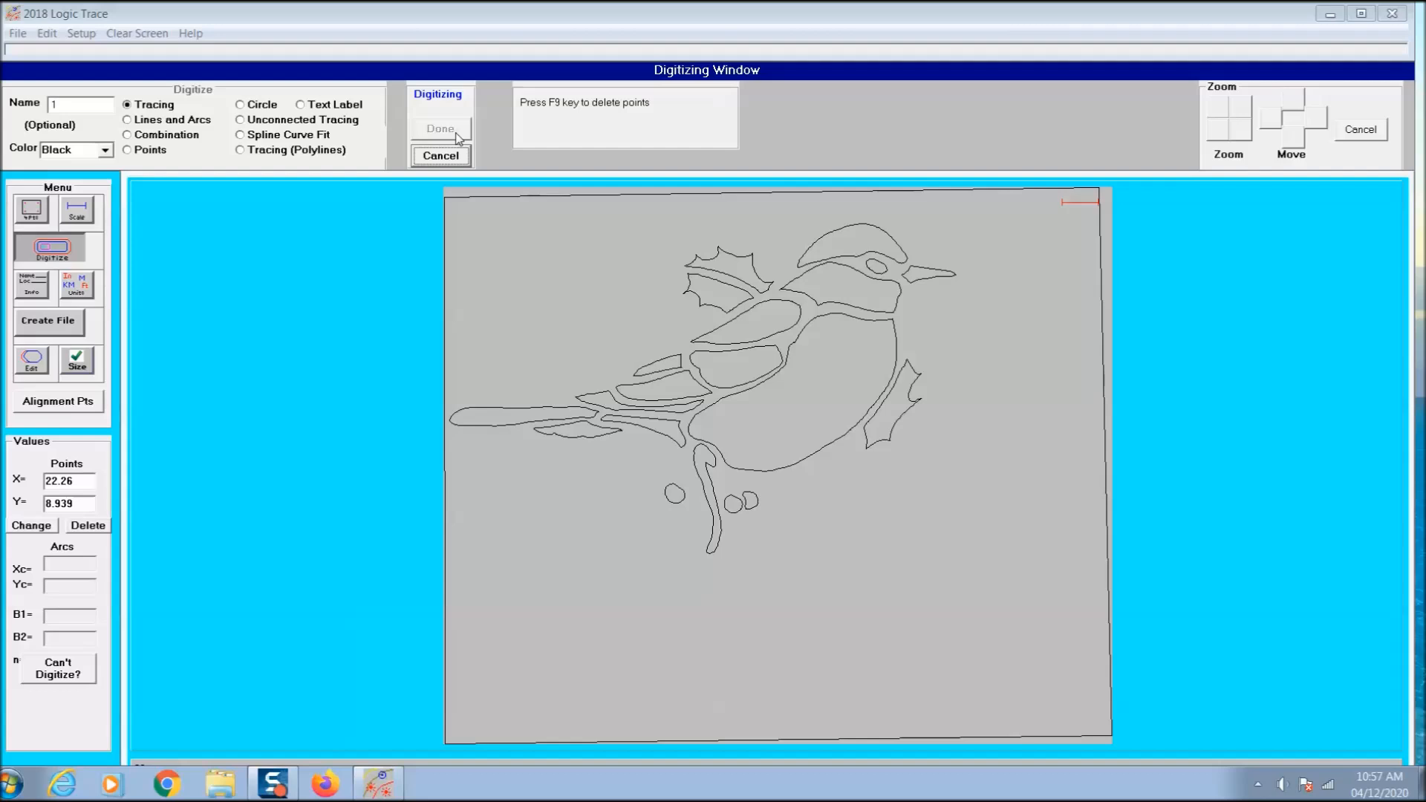
- Trace the remaining claw shape and the short twig piece beside the bird's foot
{"action": "left_click", "coordinate": [420, 129]}
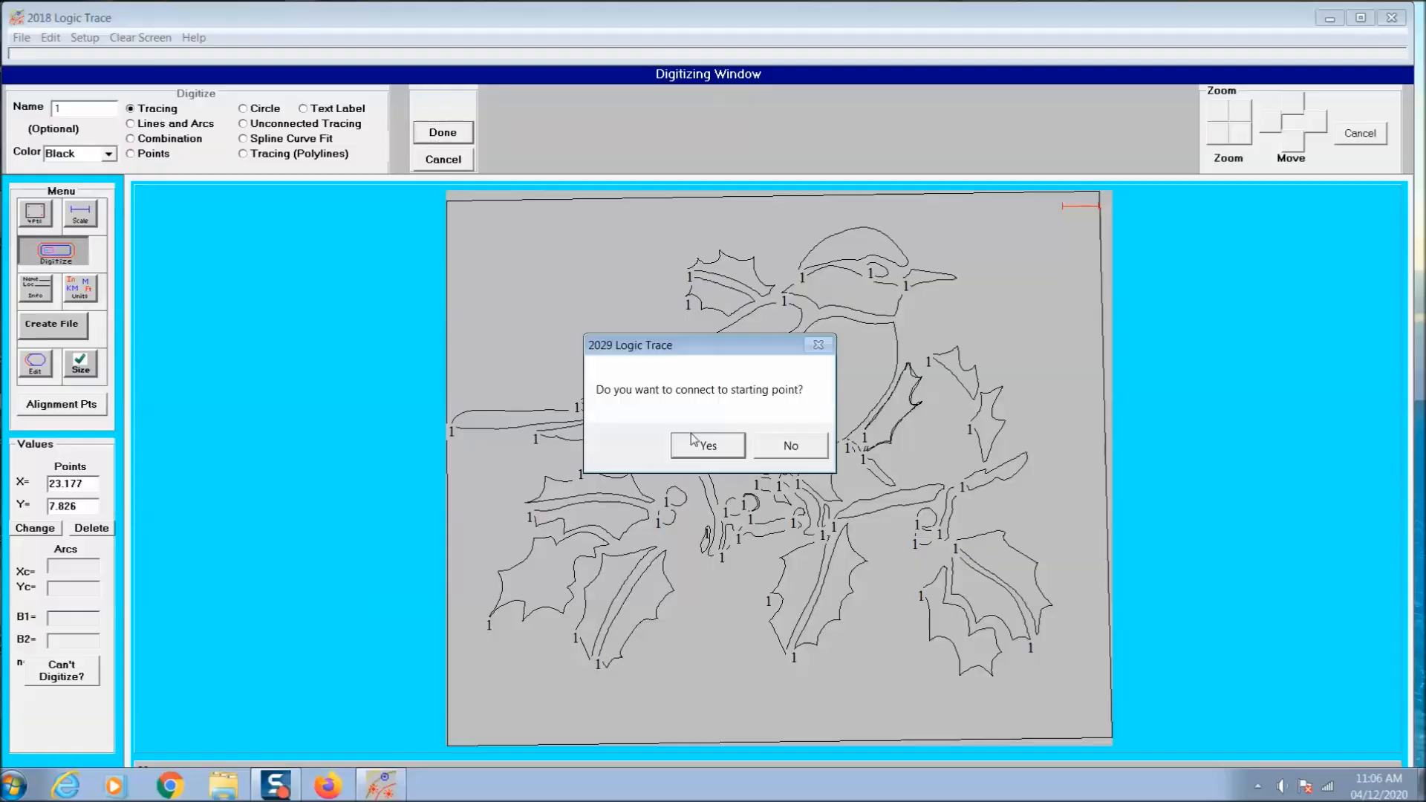
{"action": "left_click", "coordinate": [693, 440]}
{"action": "left_click", "coordinate": [440, 106]}
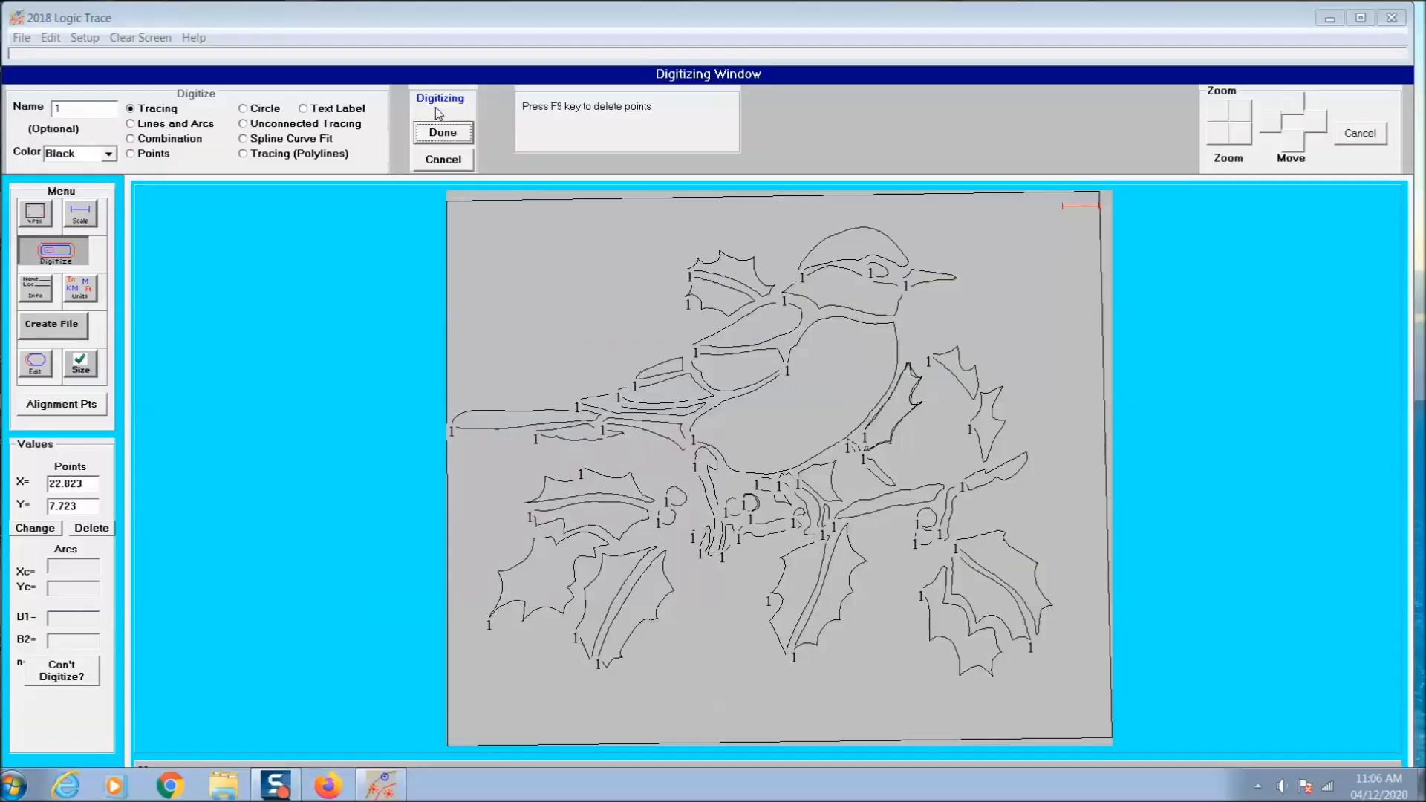
{"action": "left_click", "coordinate": [442, 133]}
{"action": "left_click", "coordinate": [443, 106]}
{"action": "left_click", "coordinate": [443, 132]}
{"action": "left_click", "coordinate": [720, 444]}
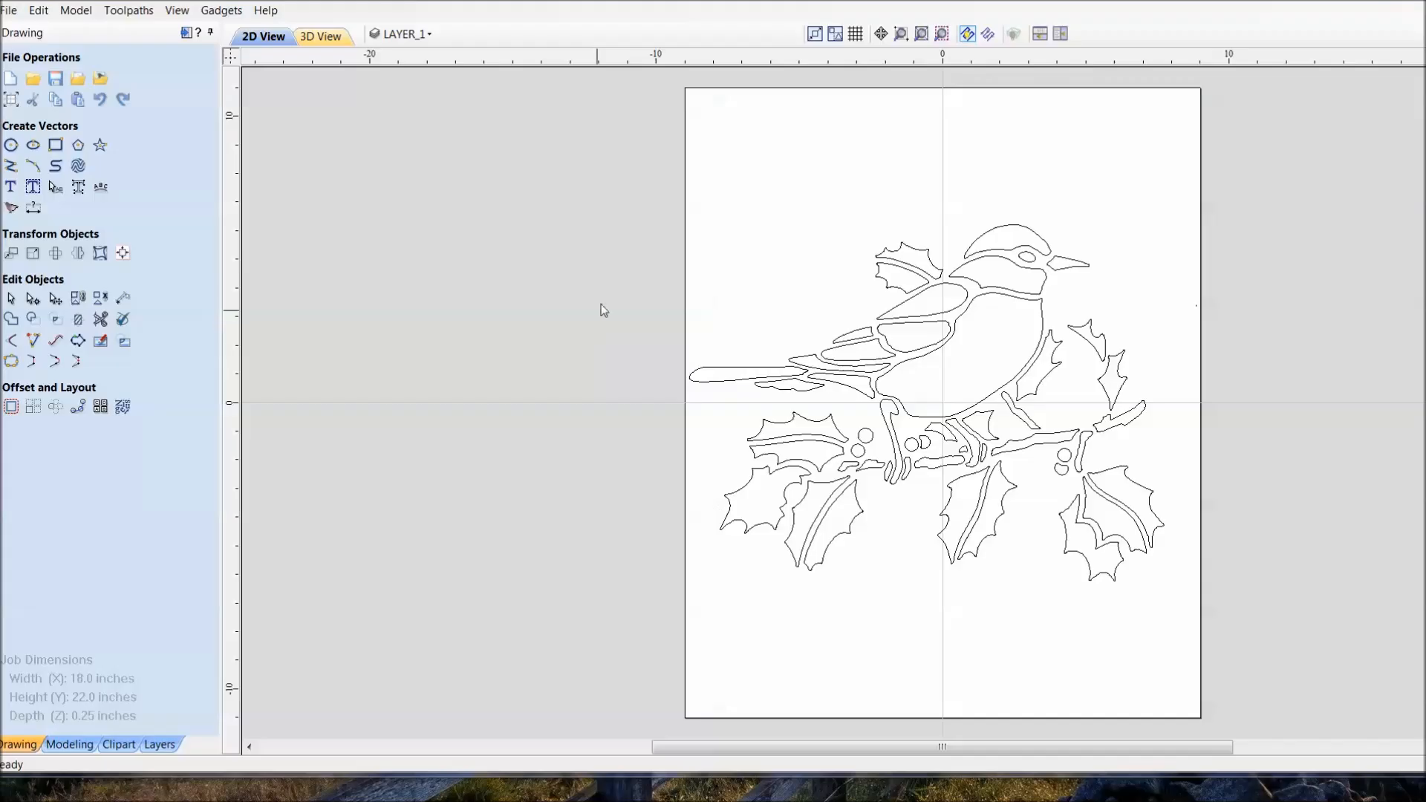
{"action": "right_click", "coordinate": [608, 297]}
{"action": "mouse_move", "coordinate": [639, 427]}
{"action": "left_click", "coordinate": [988, 443]}
{"action": "key", "text": "Return"}
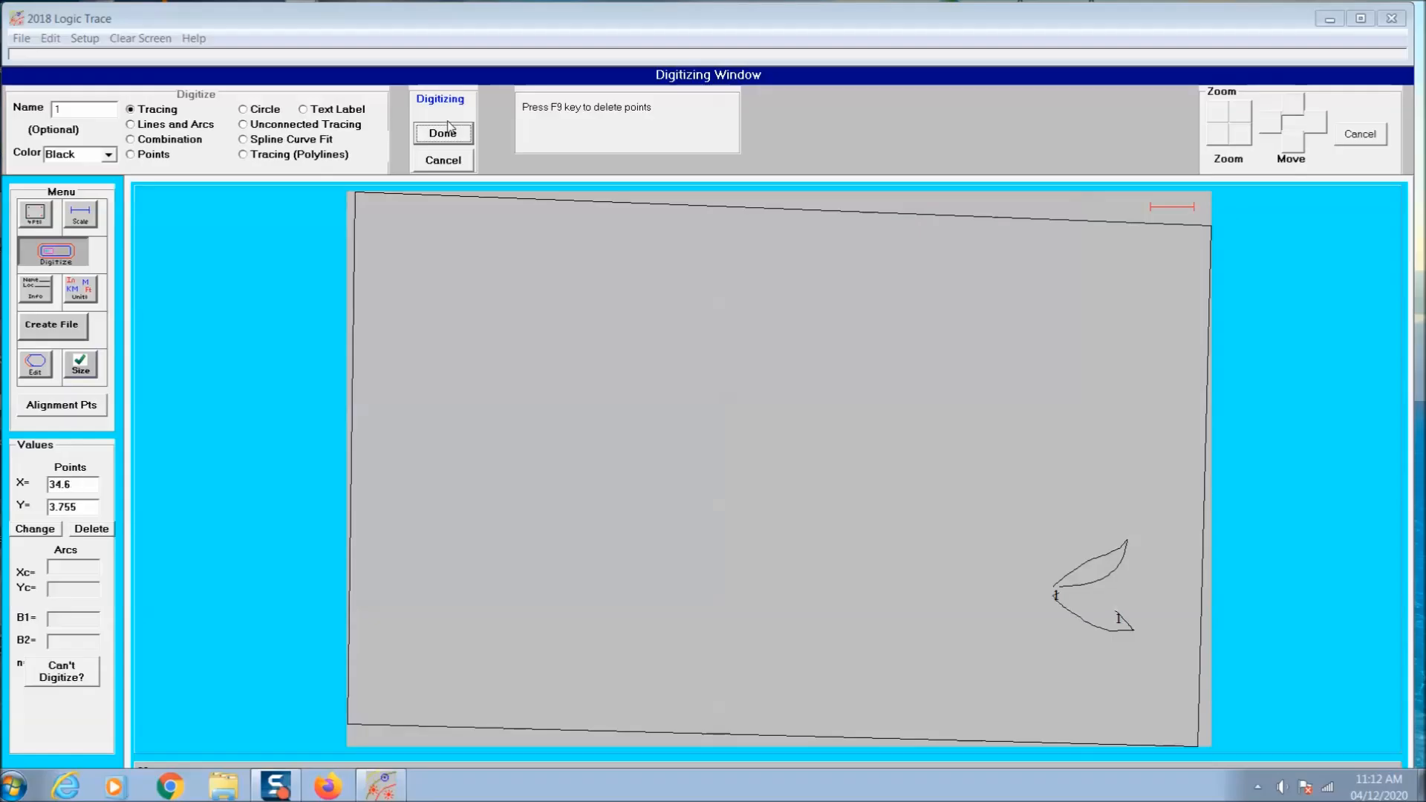
- Trace the four leaves at the end of the third drawing's right-hand branch and the twig joining them
{"action": "left_click", "coordinate": [450, 133]}
{"action": "left_click", "coordinate": [692, 446]}
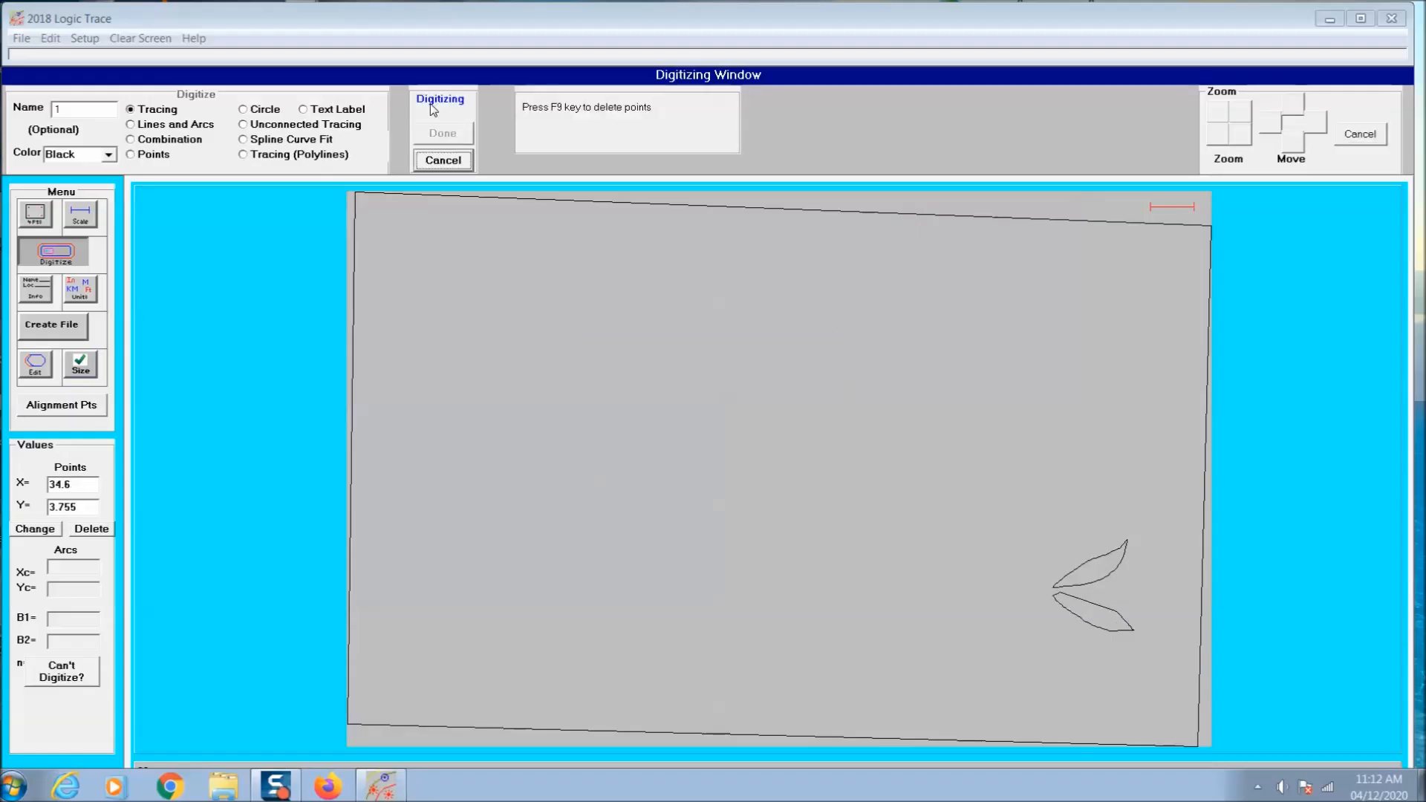
{"action": "left_click", "coordinate": [444, 133]}
{"action": "left_click", "coordinate": [698, 446]}
{"action": "left_click", "coordinate": [444, 134]}
{"action": "left_click", "coordinate": [693, 446]}
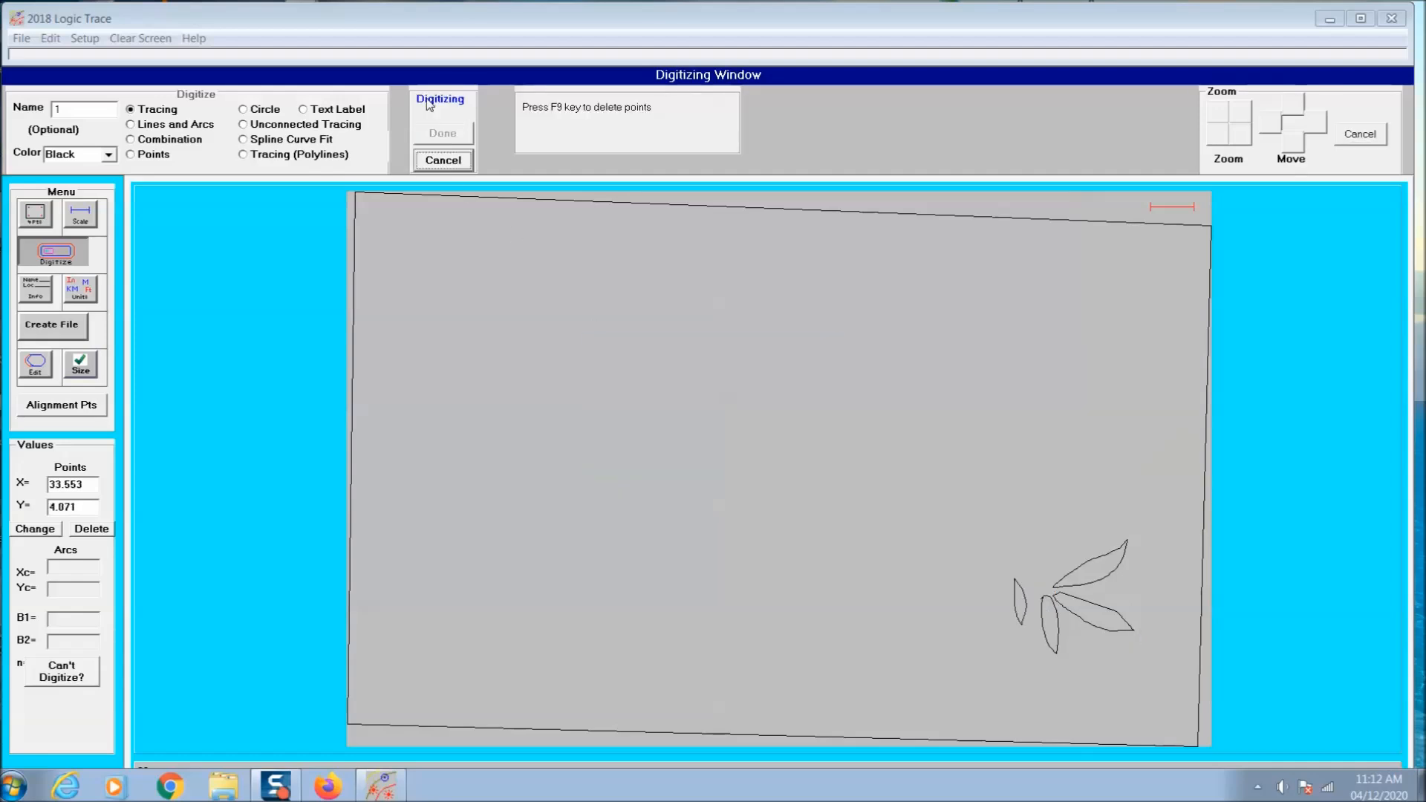
{"action": "left_click", "coordinate": [443, 132]}
{"action": "left_click", "coordinate": [695, 445]}
- Trace the three star-shaped flowers on the right-hand branch one after another
{"action": "left_click", "coordinate": [437, 115]}
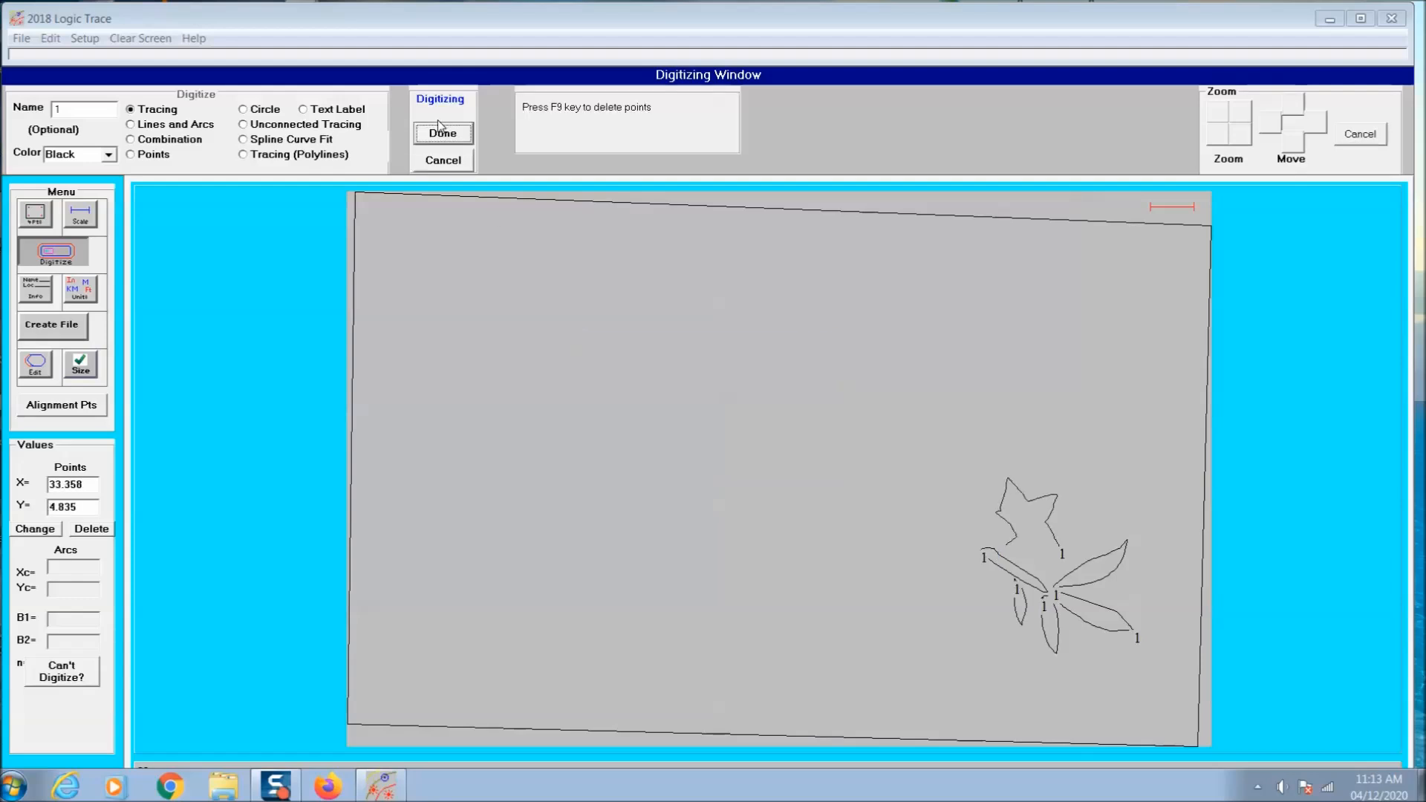
{"action": "left_click", "coordinate": [441, 130]}
{"action": "left_click", "coordinate": [701, 445]}
{"action": "left_click", "coordinate": [454, 114]}
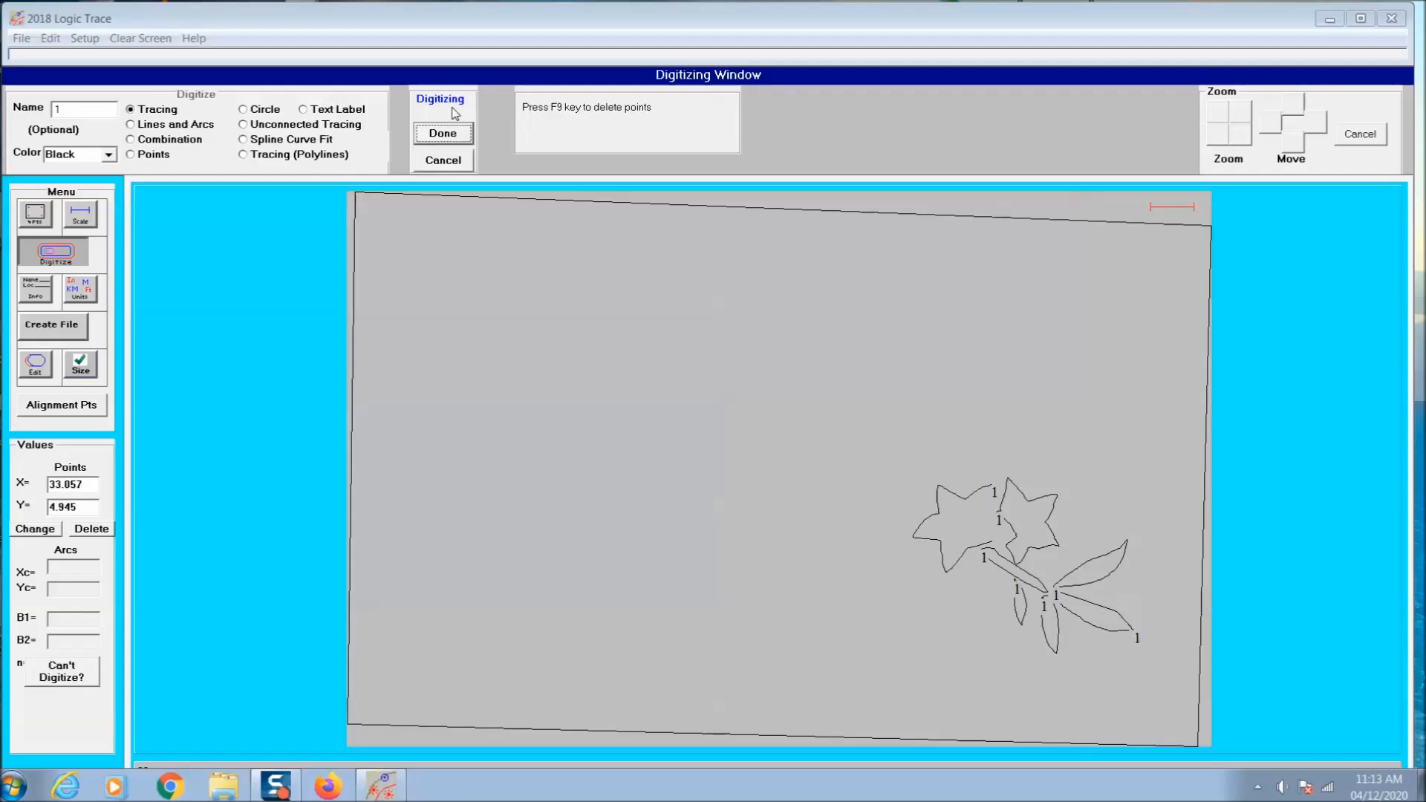
{"action": "left_click", "coordinate": [442, 134]}
{"action": "left_click", "coordinate": [698, 446]}
{"action": "left_click", "coordinate": [452, 115]}
{"action": "left_click", "coordinate": [443, 134]}
{"action": "left_click", "coordinate": [691, 455]}
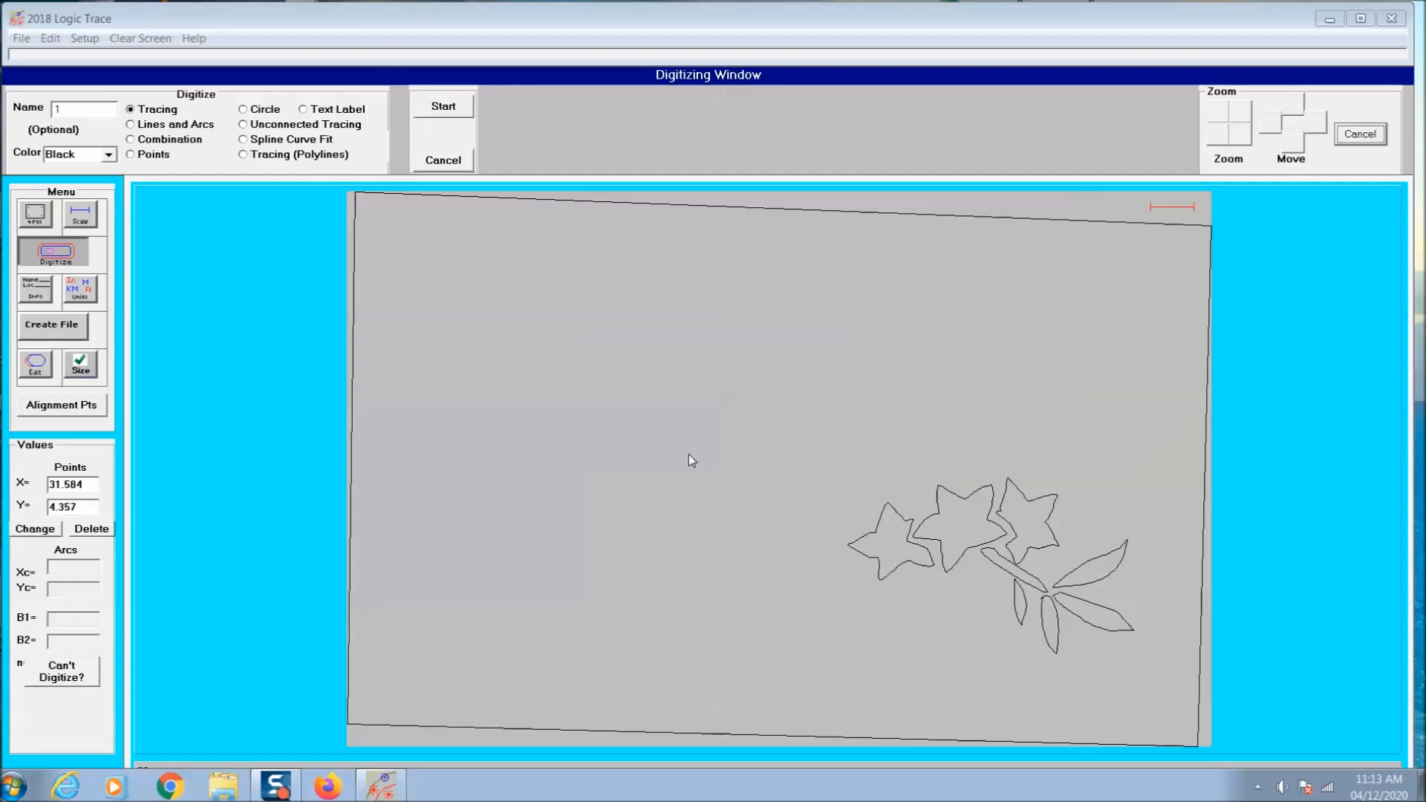
- Trace the bird's head cap, eye, beak and curved back outline as separate closed shapes
{"action": "left_click", "coordinate": [418, 110]}
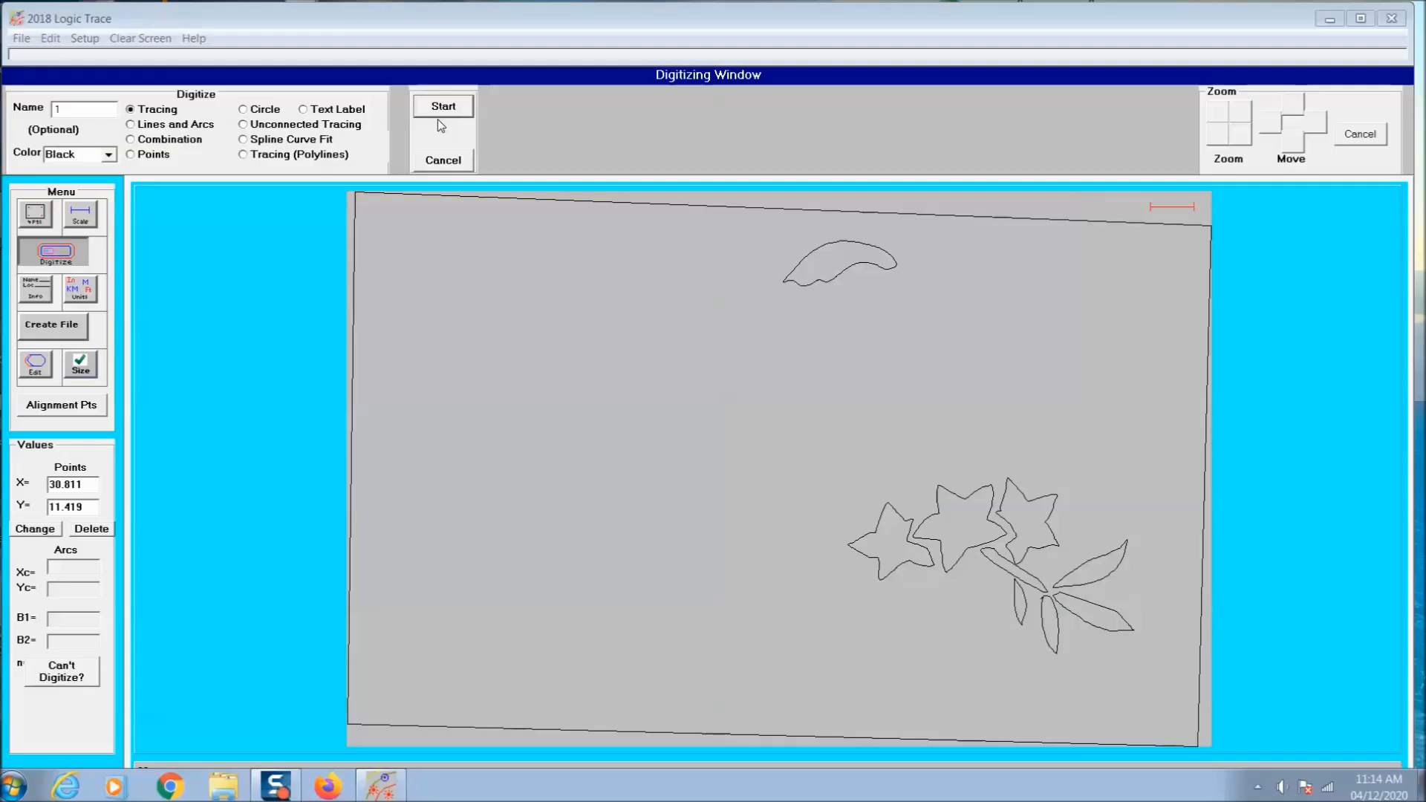
{"action": "left_click", "coordinate": [446, 108]}
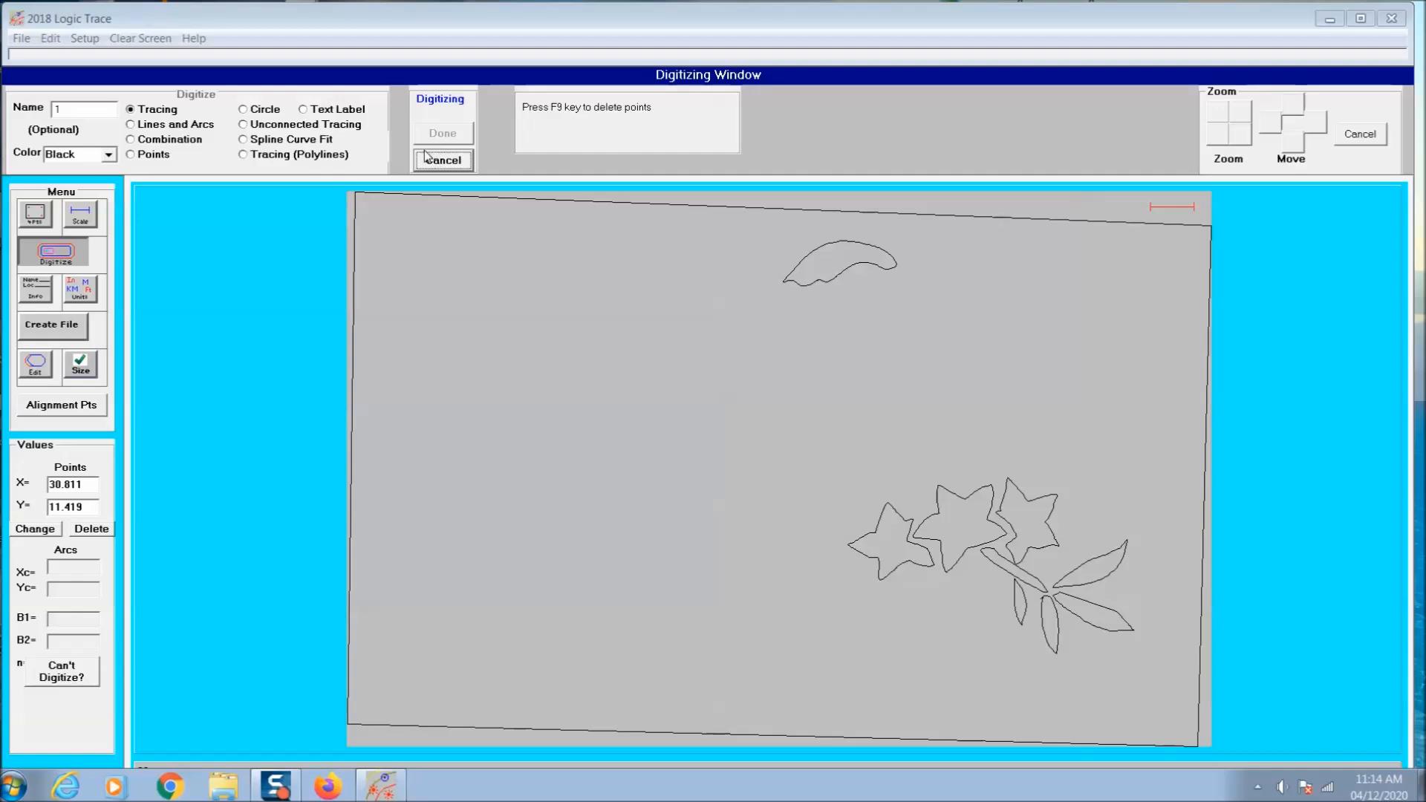
{"action": "left_click", "coordinate": [443, 134]}
{"action": "key", "text": "Return"}
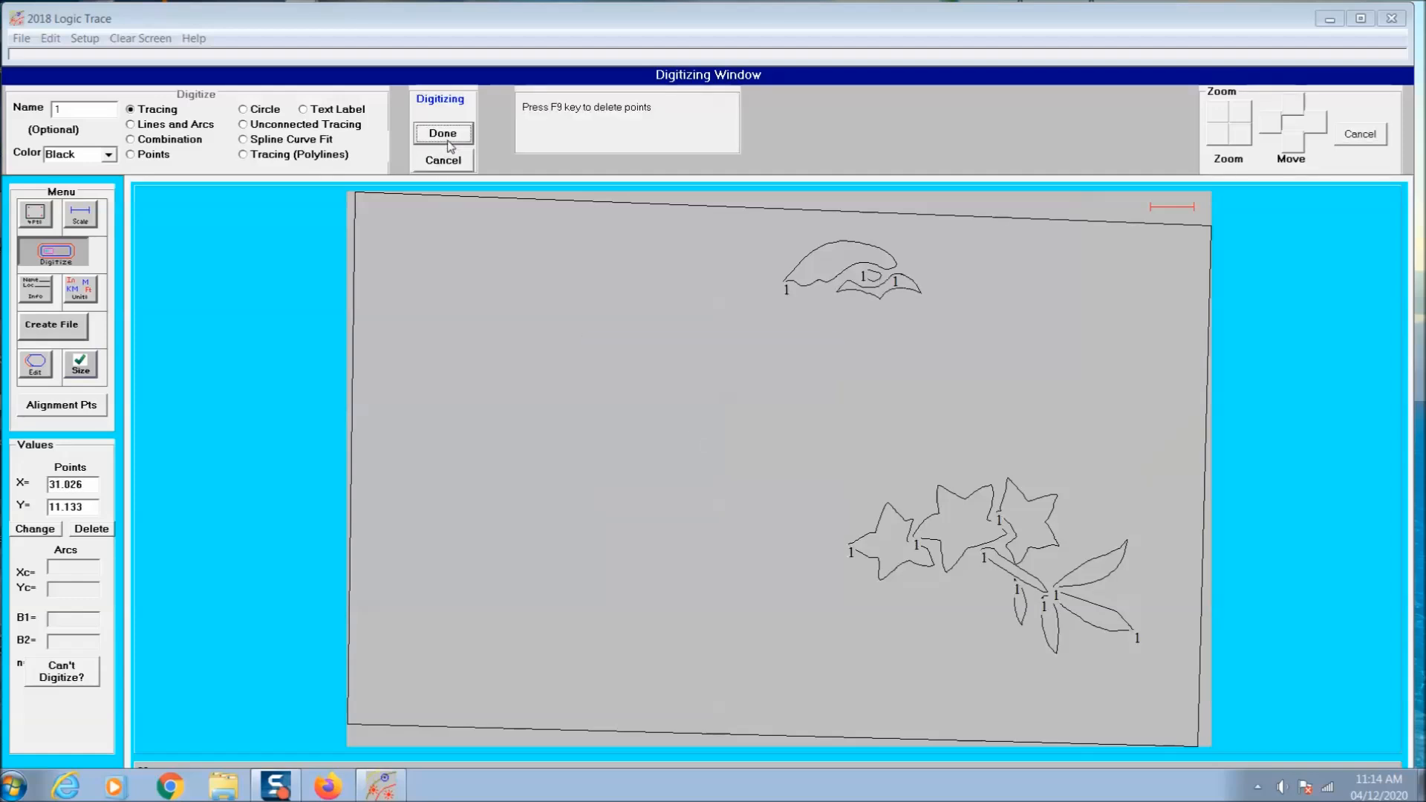
{"action": "left_click", "coordinate": [444, 134]}
{"action": "key", "text": "Return"}
{"action": "left_click", "coordinate": [443, 133]}
{"action": "key", "text": "Return"}
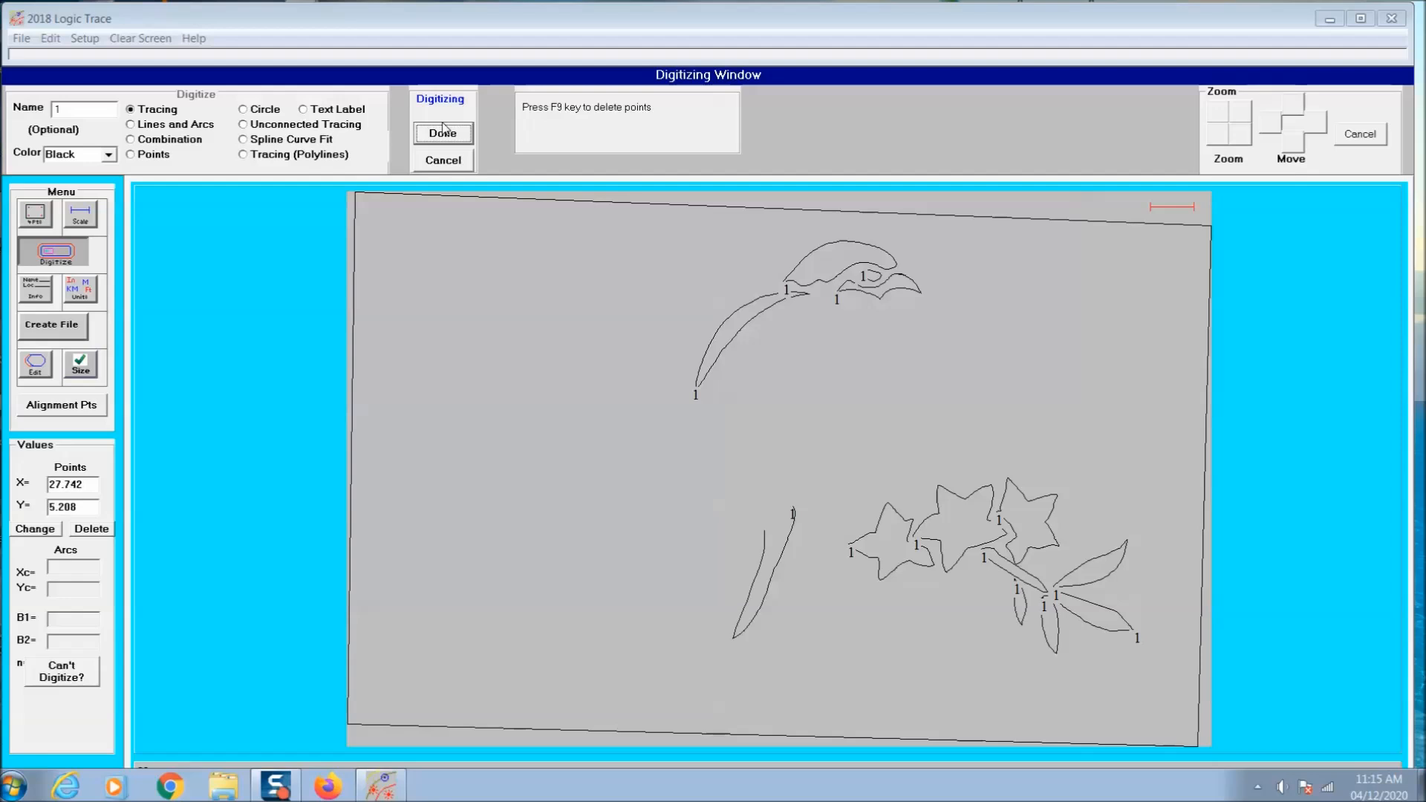
- Trace the notched tail feather and the long tail feather beside it
{"action": "left_click", "coordinate": [443, 132]}
{"action": "key", "text": "Return"}
{"action": "left_click", "coordinate": [456, 128]}
{"action": "left_click", "coordinate": [711, 452]}
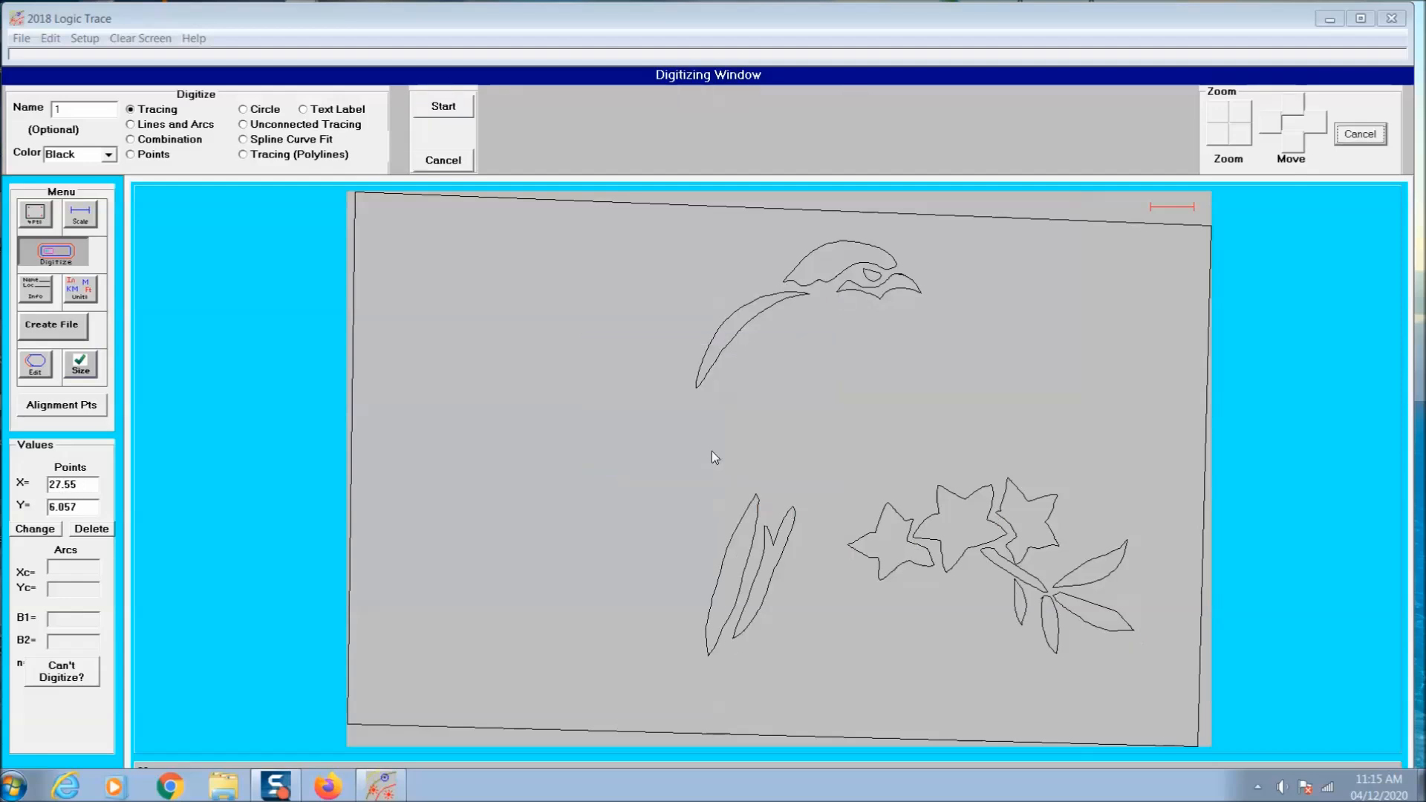
- Trace the first three drop-shaped feathers running down the breast from below the beak
{"action": "left_click", "coordinate": [444, 107]}
{"action": "left_click", "coordinate": [443, 133]}
{"action": "key", "text": "Return"}
{"action": "left_click", "coordinate": [444, 107]}
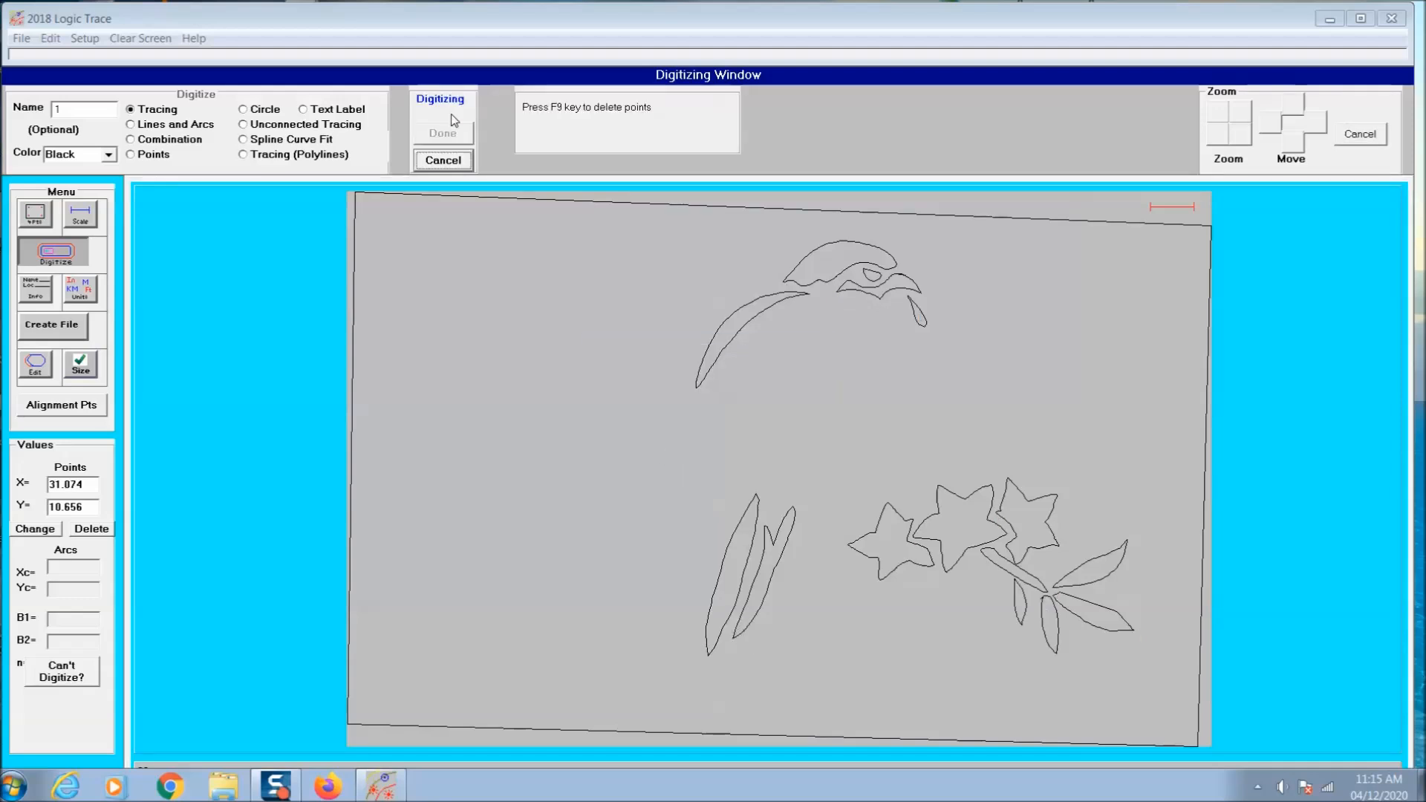
{"action": "left_click", "coordinate": [448, 139]}
{"action": "left_click", "coordinate": [686, 440]}
{"action": "left_click", "coordinate": [427, 114]}
{"action": "left_click", "coordinate": [438, 135]}
{"action": "key", "text": "Return"}
- Trace the next small feather shapes along the bird's breast and between the tail and the right-hand branch
{"action": "left_click", "coordinate": [444, 111]}
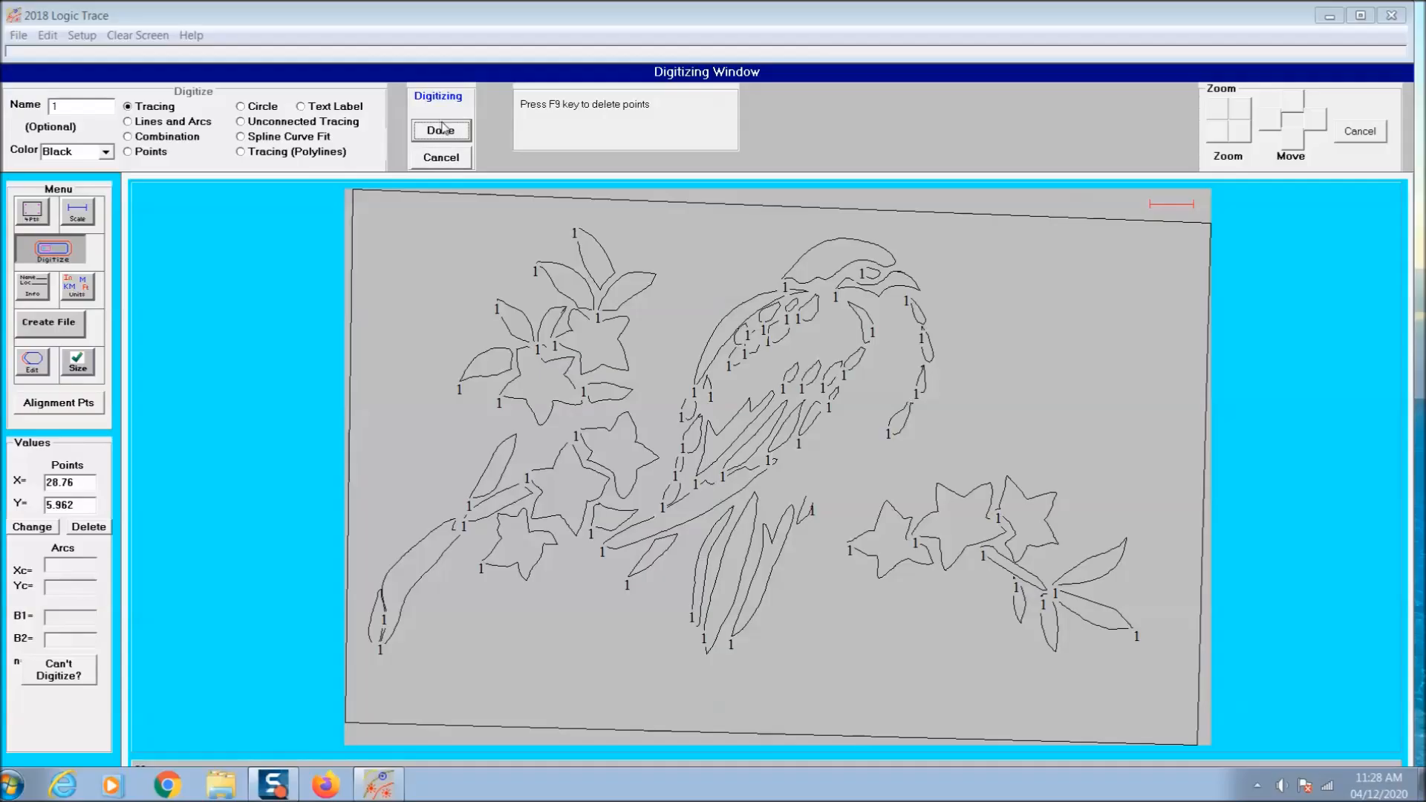
{"action": "left_click", "coordinate": [444, 128]}
{"action": "left_click", "coordinate": [706, 445]}
{"action": "left_click", "coordinate": [440, 102]}
{"action": "left_click", "coordinate": [441, 130]}
{"action": "left_click", "coordinate": [706, 444]}
{"action": "left_click", "coordinate": [444, 112]}
{"action": "left_click", "coordinate": [440, 134]}
{"action": "left_click", "coordinate": [624, 444]}
{"action": "left_click", "coordinate": [441, 130]}
{"action": "left_click", "coordinate": [751, 444]}
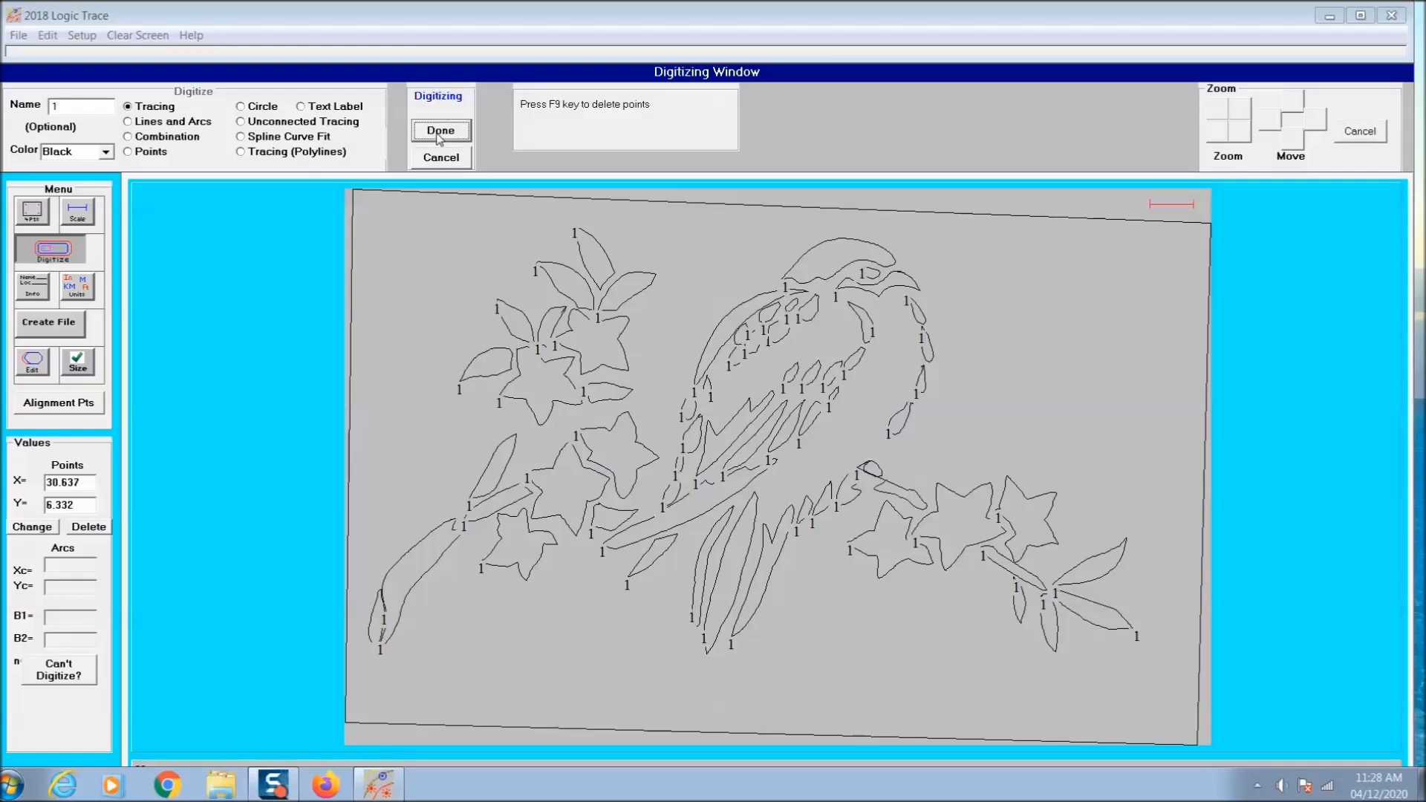
- Finish the small shape at the base of the right-hand branch and trace the lowest breast drop above it
{"action": "left_click", "coordinate": [442, 137]}
{"action": "left_click", "coordinate": [701, 443]}
{"action": "left_click", "coordinate": [441, 104]}
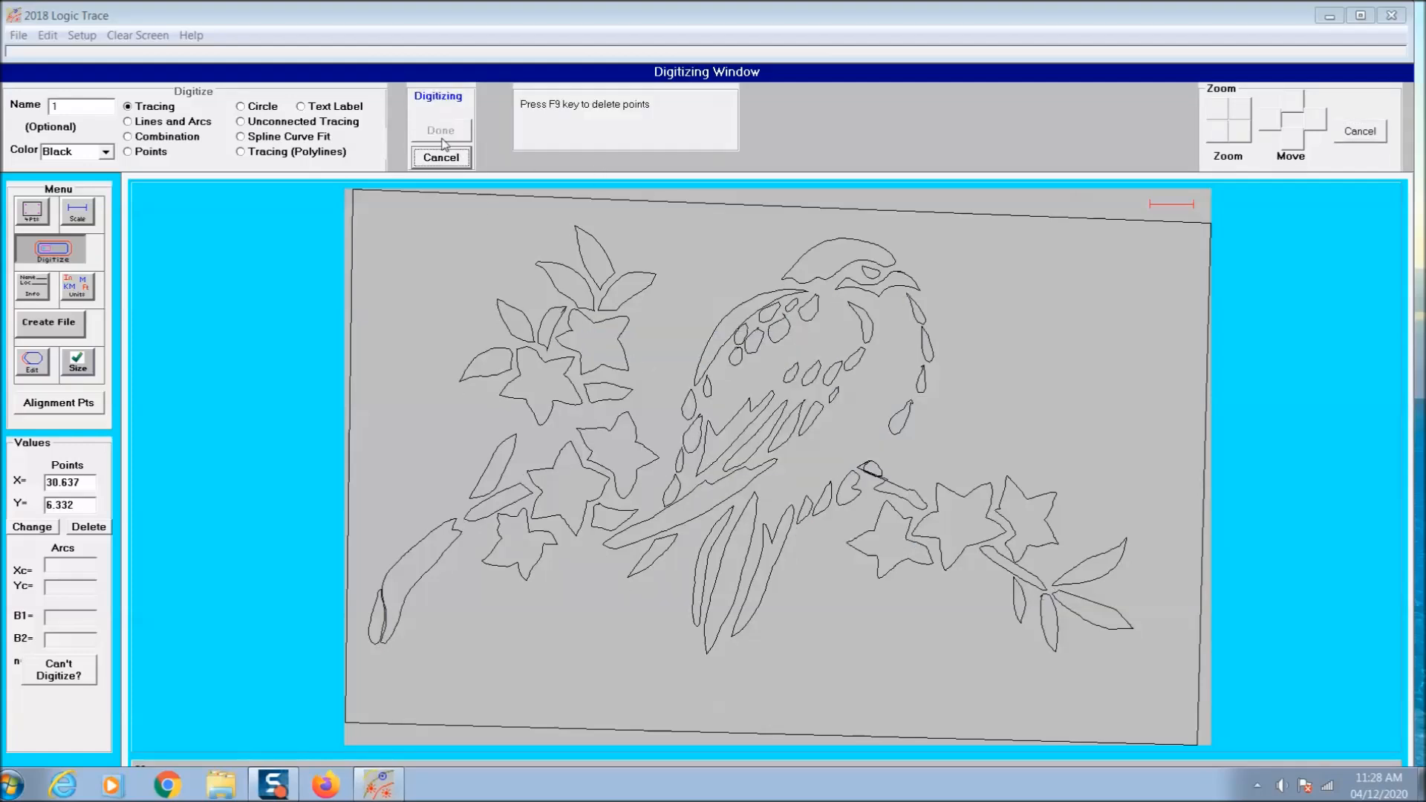
{"action": "left_click", "coordinate": [440, 130]}
{"action": "left_click", "coordinate": [702, 443]}
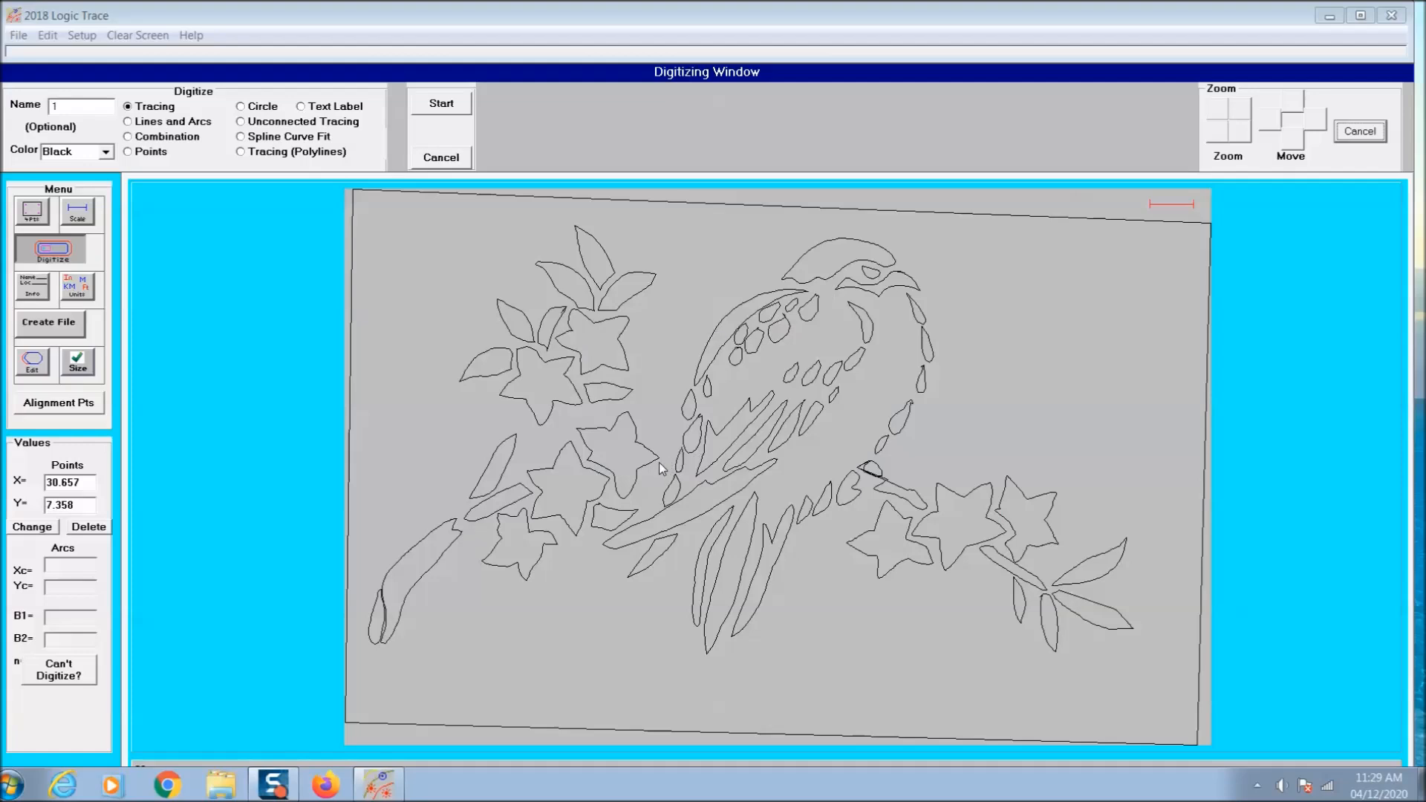
- Remove the faulty small outline at the base of the right-hand branch and trace it again
{"action": "left_click", "coordinate": [32, 362]}
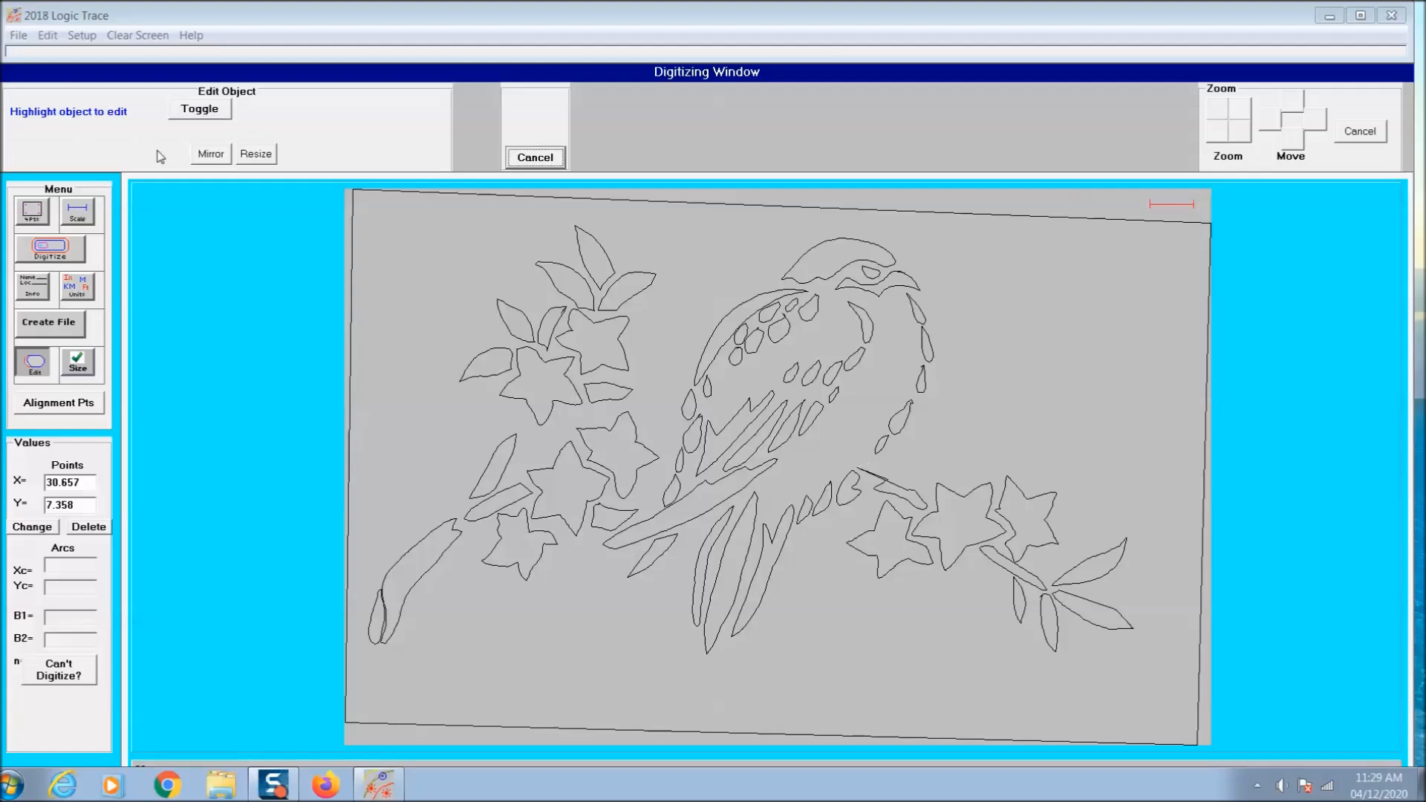
{"action": "left_click", "coordinate": [64, 254]}
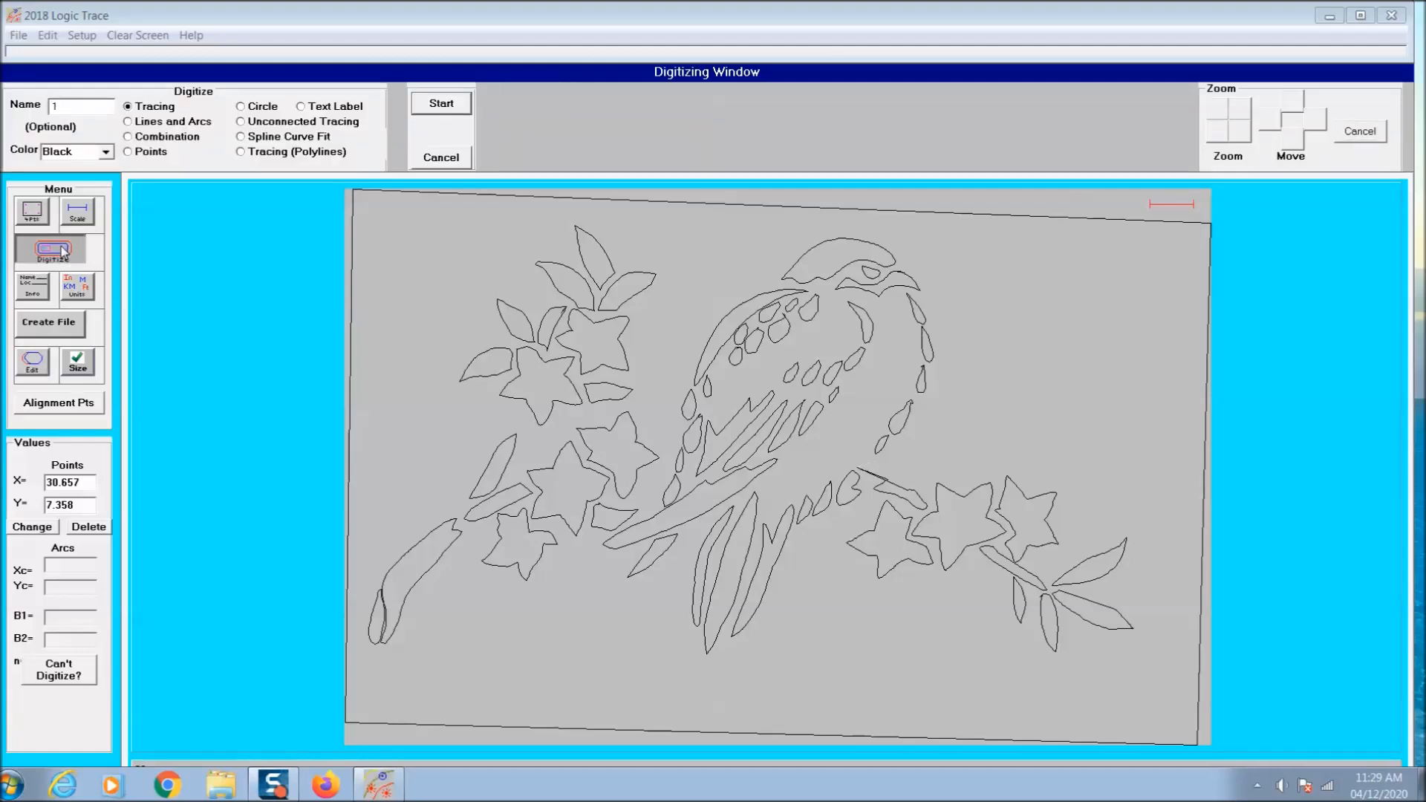
{"action": "left_click", "coordinate": [416, 107]}
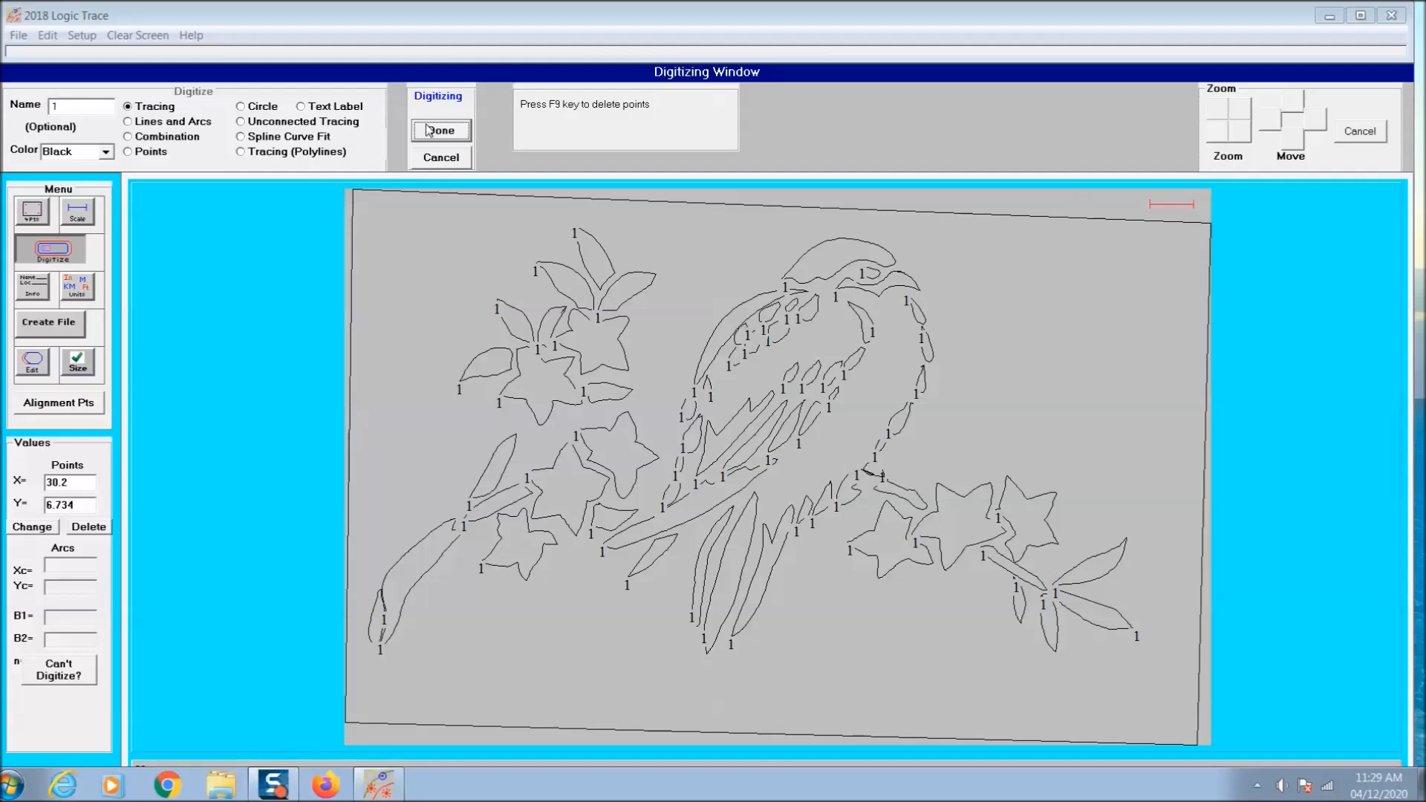
{"action": "left_click", "coordinate": [444, 133]}
{"action": "left_click", "coordinate": [707, 448]}
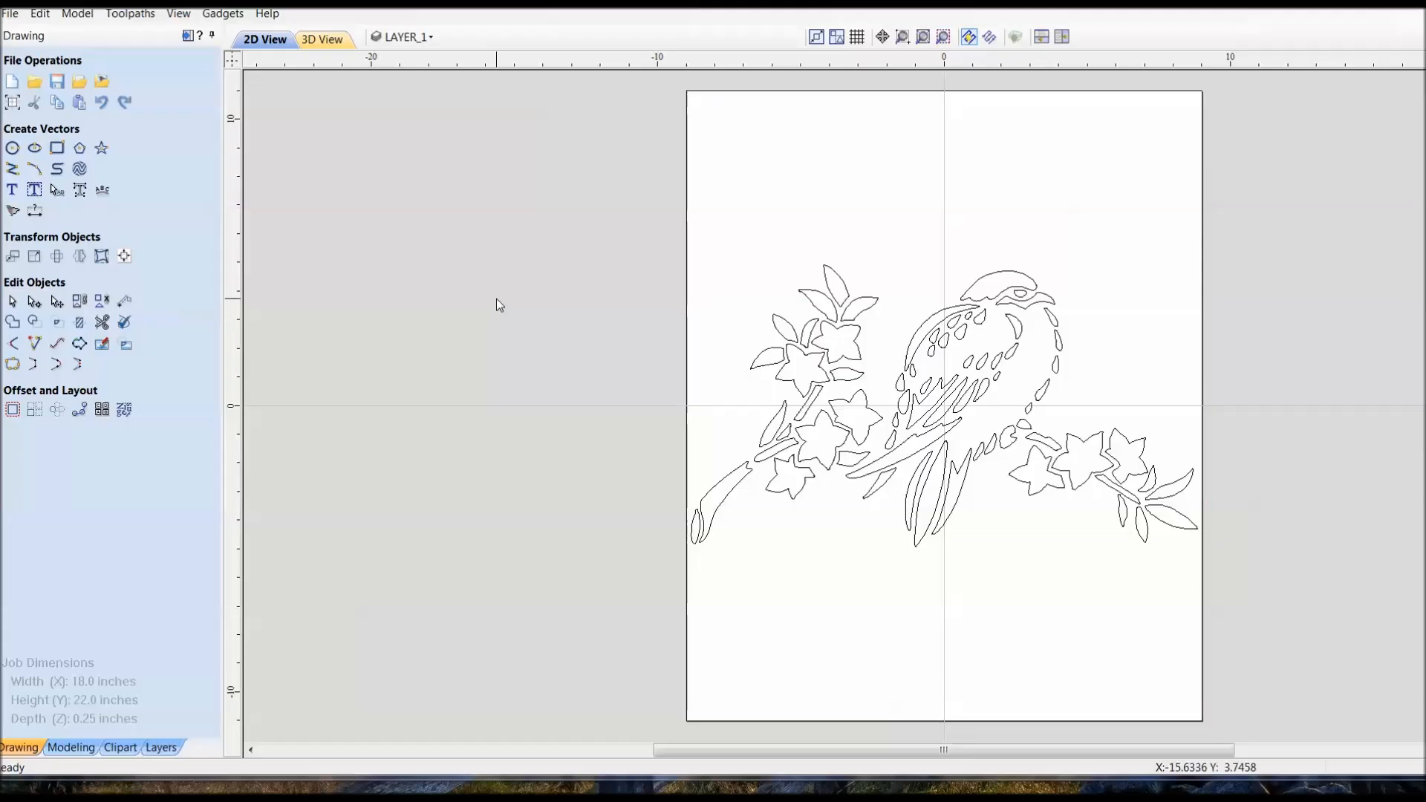
- Switch to Aspire and check the first bird drawing for open vectors
{"action": "right_click", "coordinate": [497, 299]}
{"action": "left_click", "coordinate": [609, 456]}
{"action": "left_click", "coordinate": [831, 402]}
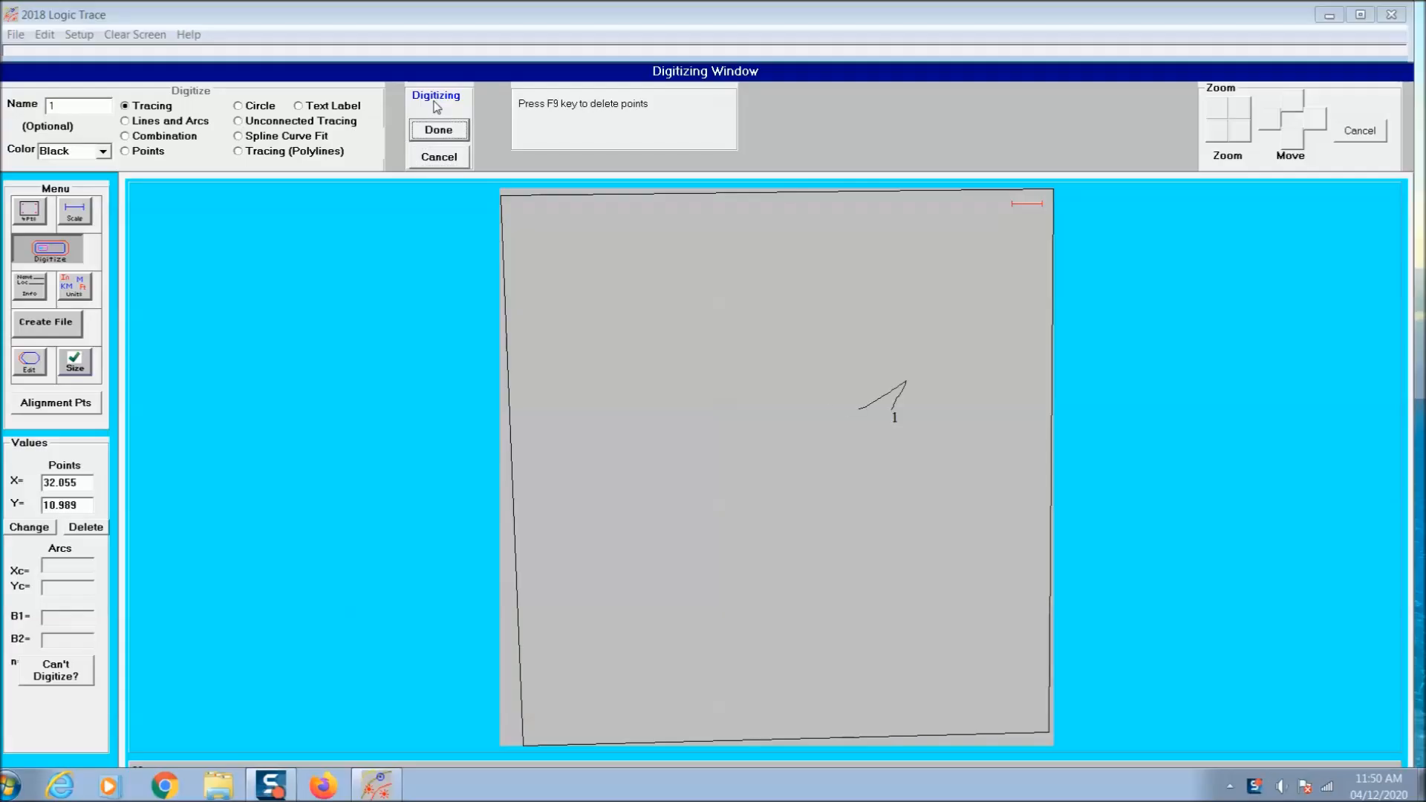
- Trace the second bird's pointed wing and the scalloped oval shape on its head as closed outlines
{"action": "left_click", "coordinate": [439, 129]}
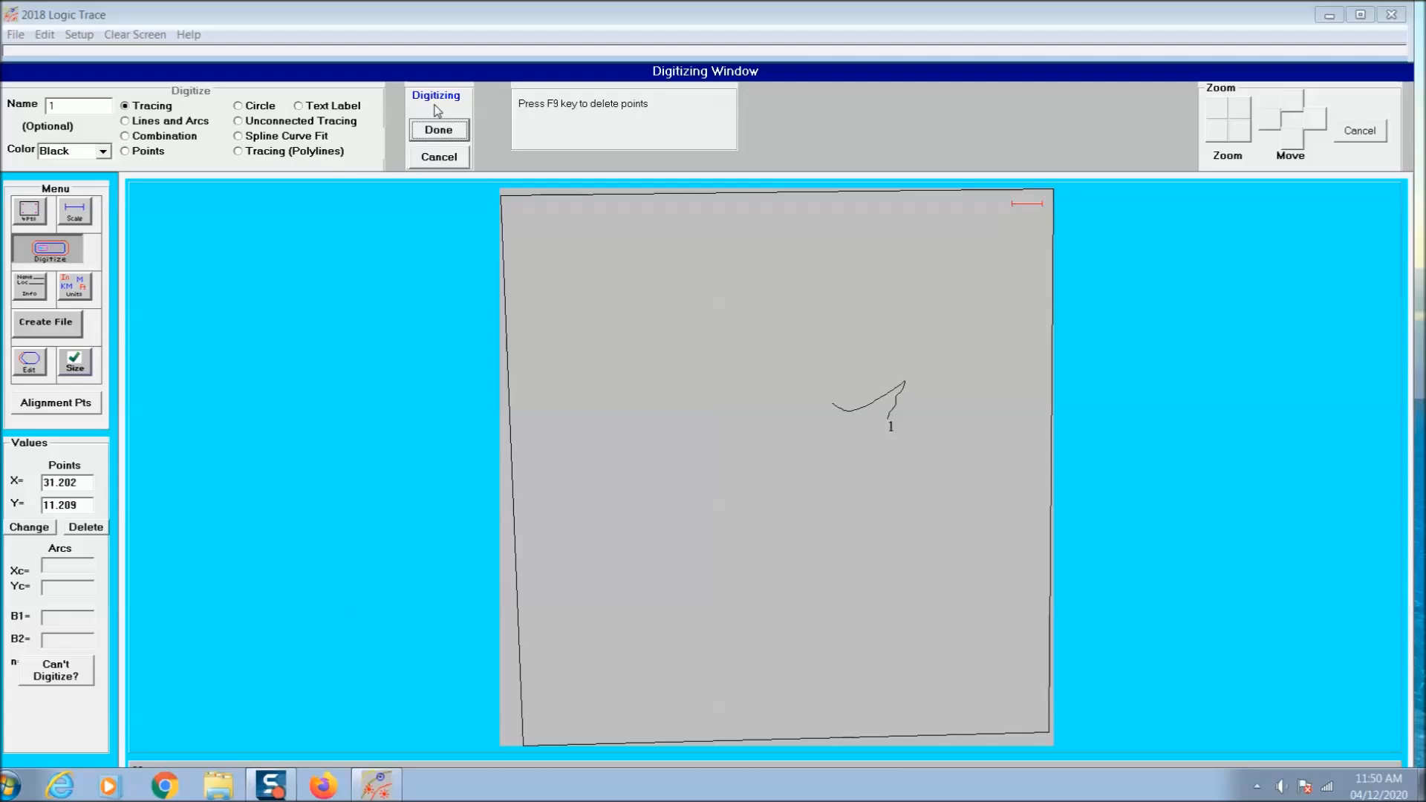
{"action": "left_click", "coordinate": [438, 128]}
{"action": "key", "text": "Return"}
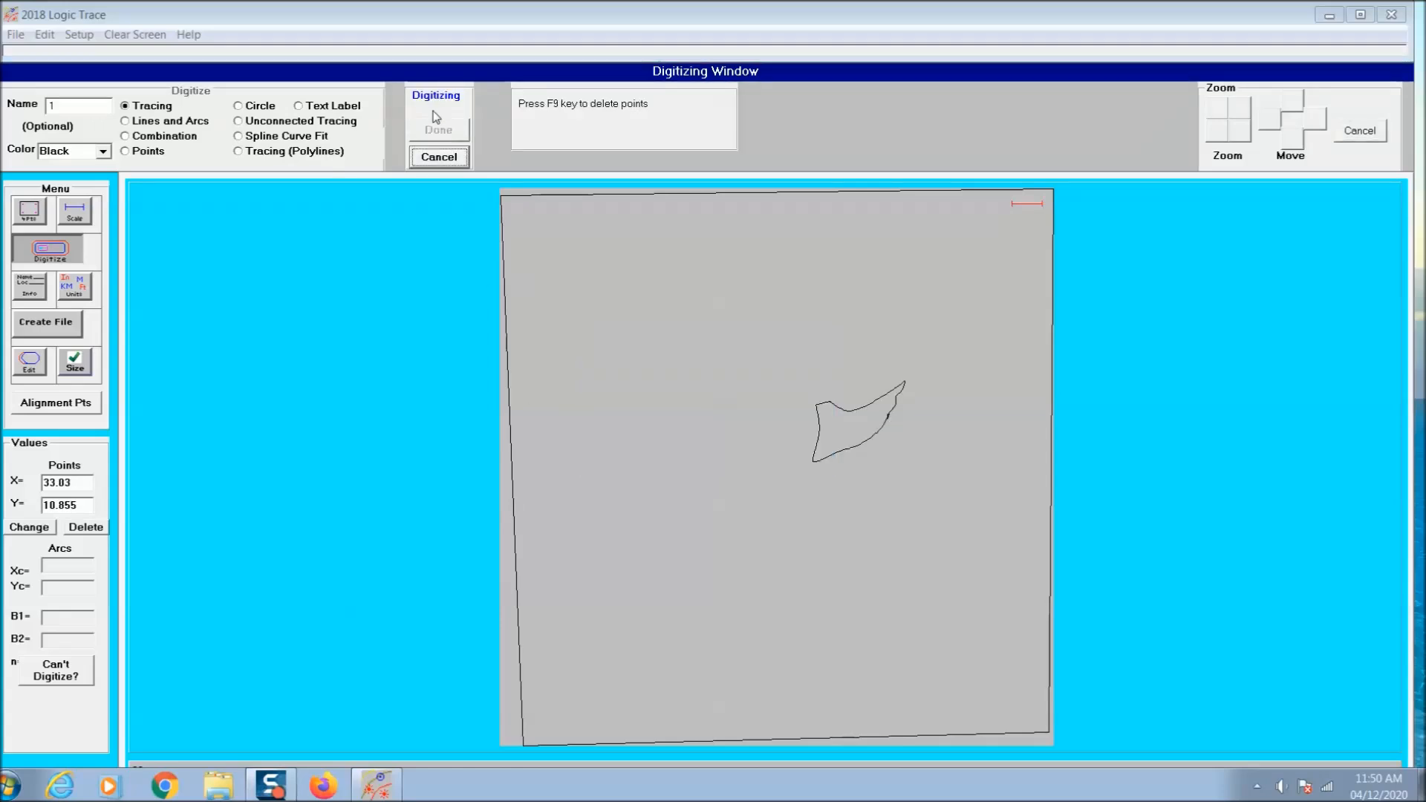
{"action": "left_click", "coordinate": [438, 129]}
{"action": "key", "text": "Return"}
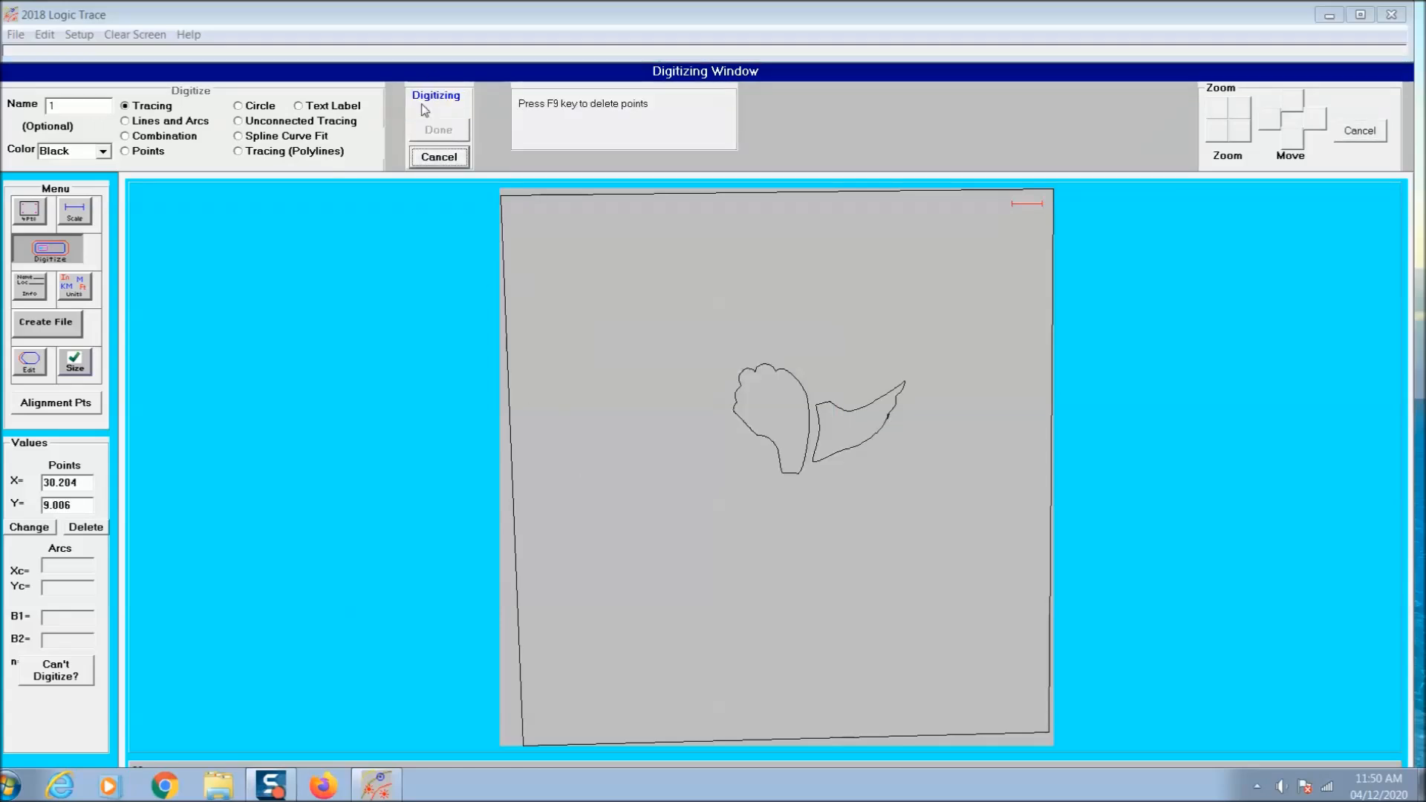
{"action": "left_click", "coordinate": [438, 130]}
{"action": "key", "text": "Return"}
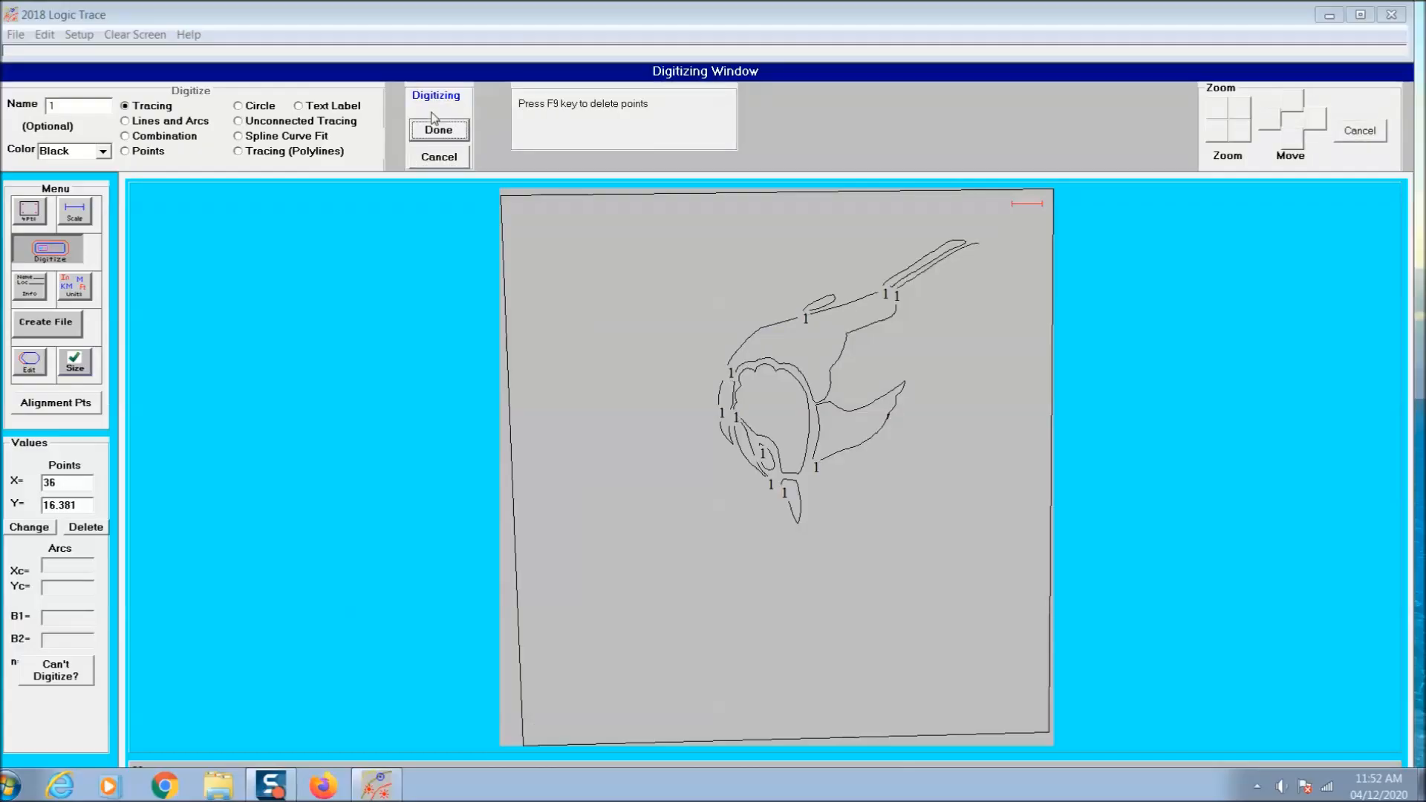
- Trace the central tail feather, the feathers along its lower side and the second small shape above the bird's back
{"action": "left_click", "coordinate": [439, 129]}
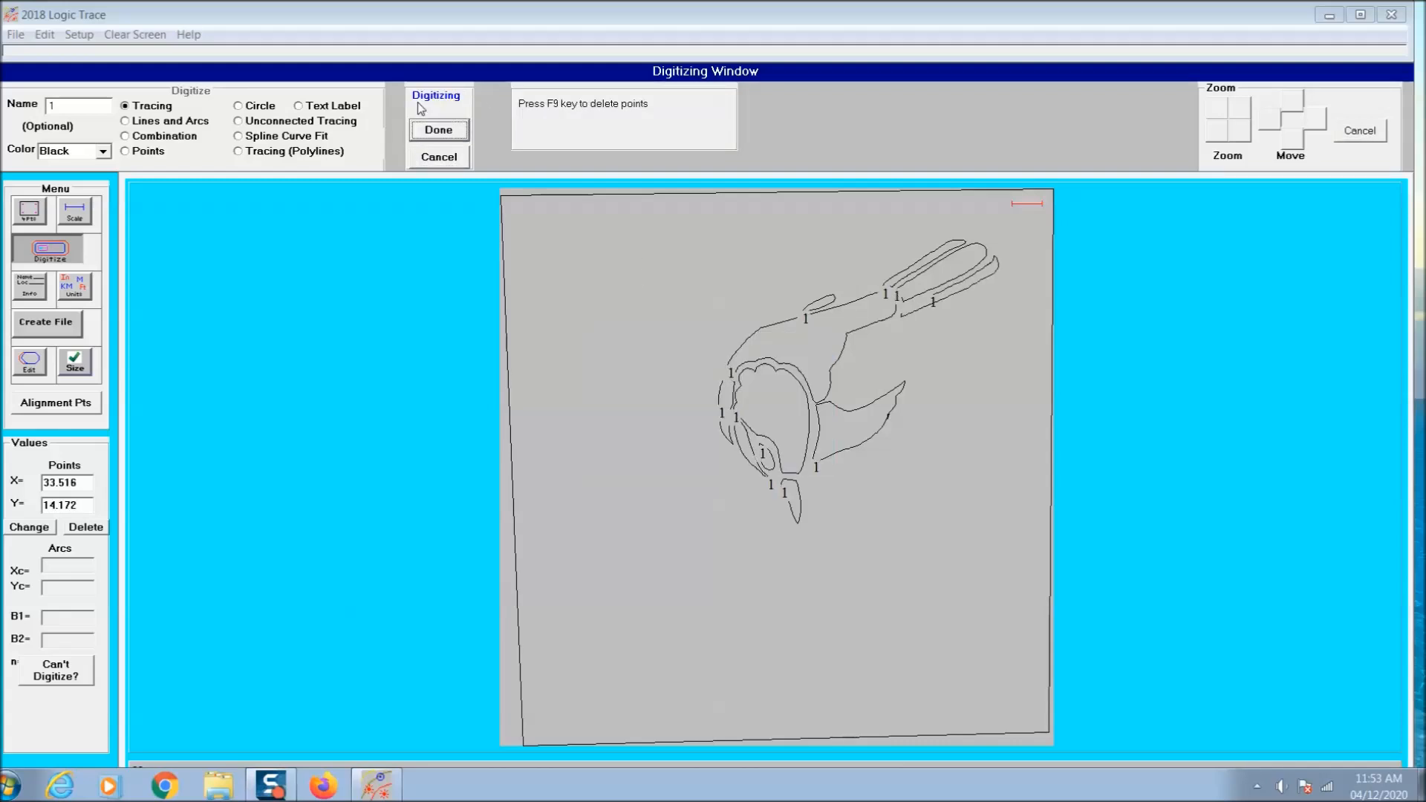
{"action": "left_click", "coordinate": [438, 132]}
{"action": "left_click", "coordinate": [443, 127]}
{"action": "left_click", "coordinate": [444, 128]}
{"action": "key", "text": "Return"}
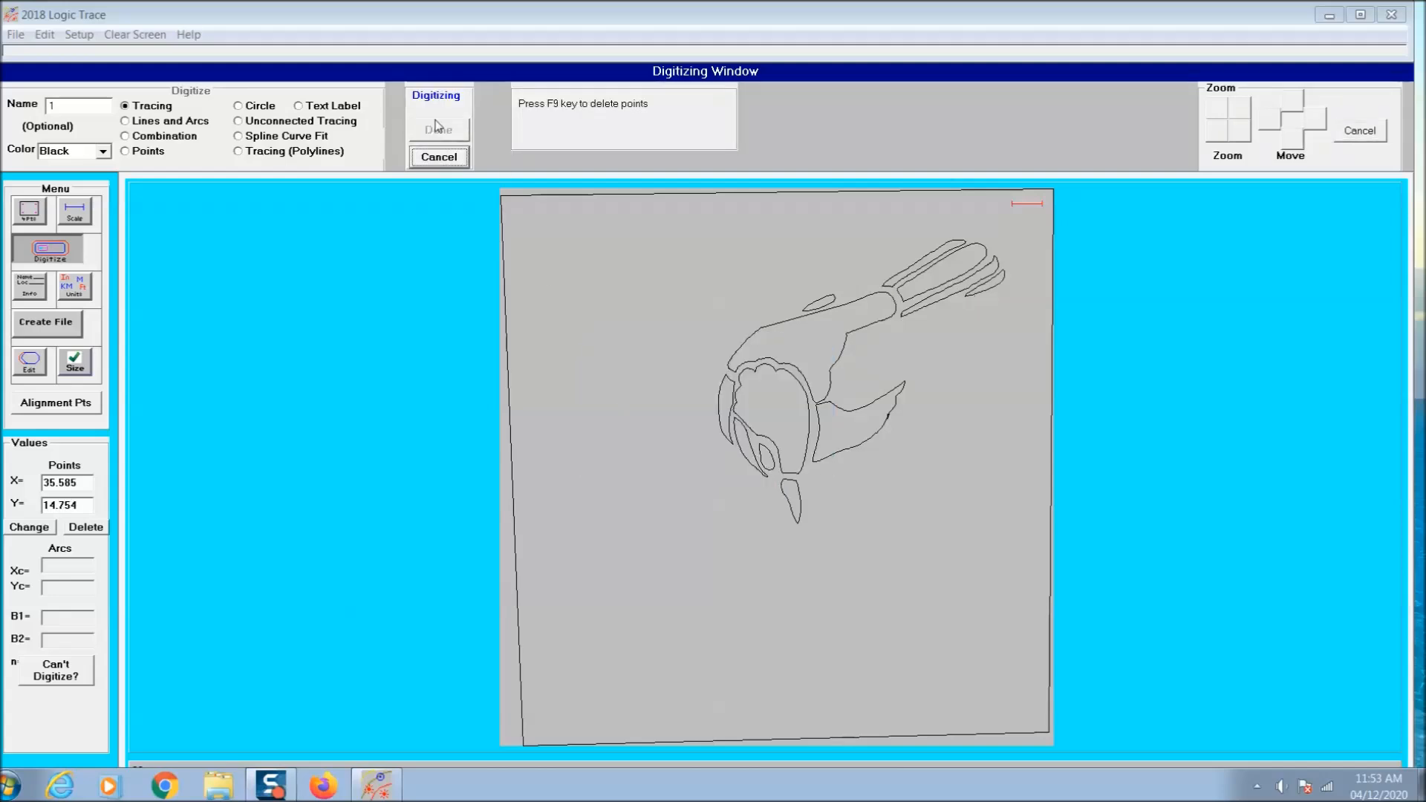
{"action": "left_click", "coordinate": [437, 127]}
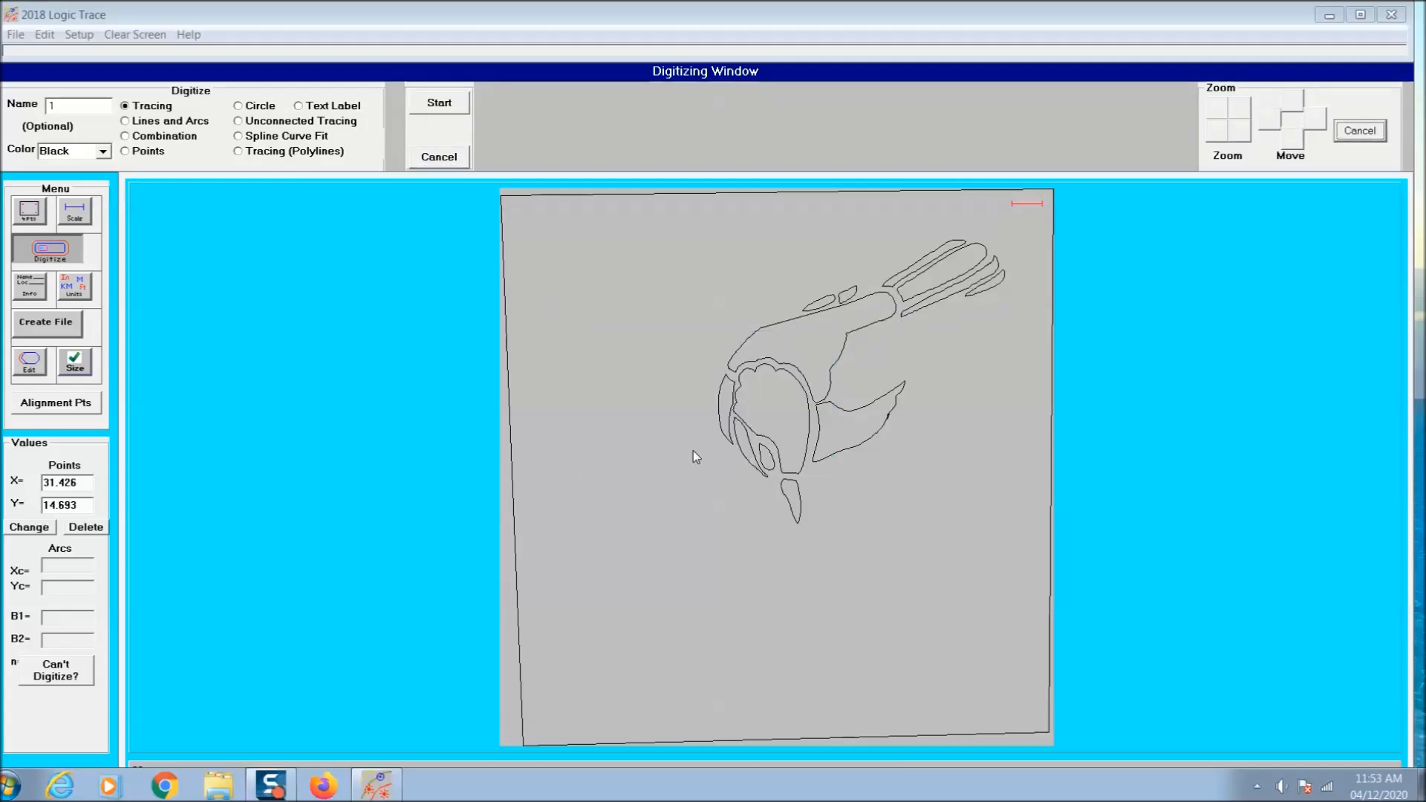
- Trace both halves of the serrated leaf below the beak and one half of the neighbouring leaf
{"action": "left_click", "coordinate": [444, 106]}
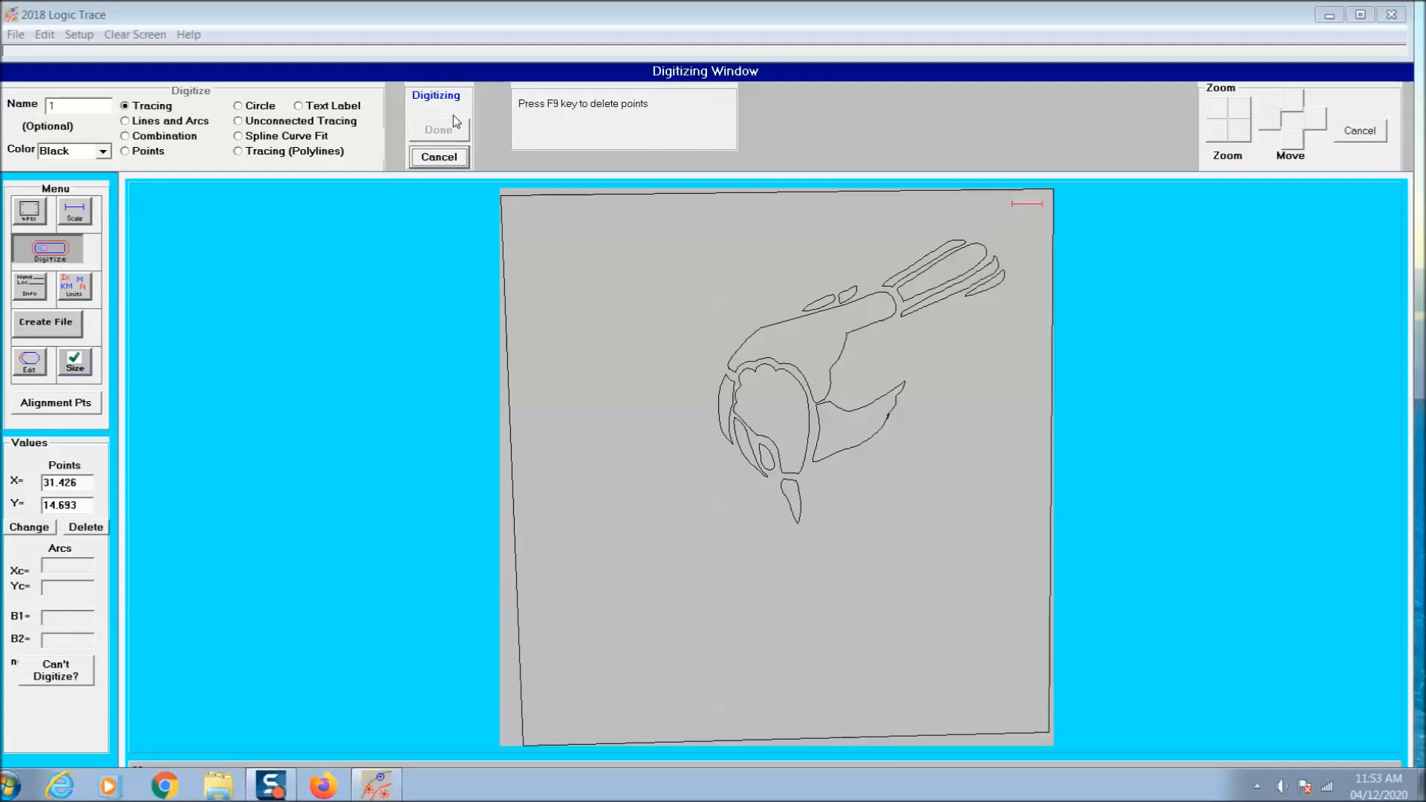
{"action": "left_click", "coordinate": [445, 128]}
{"action": "key", "text": "Return"}
{"action": "left_click", "coordinate": [440, 109]}
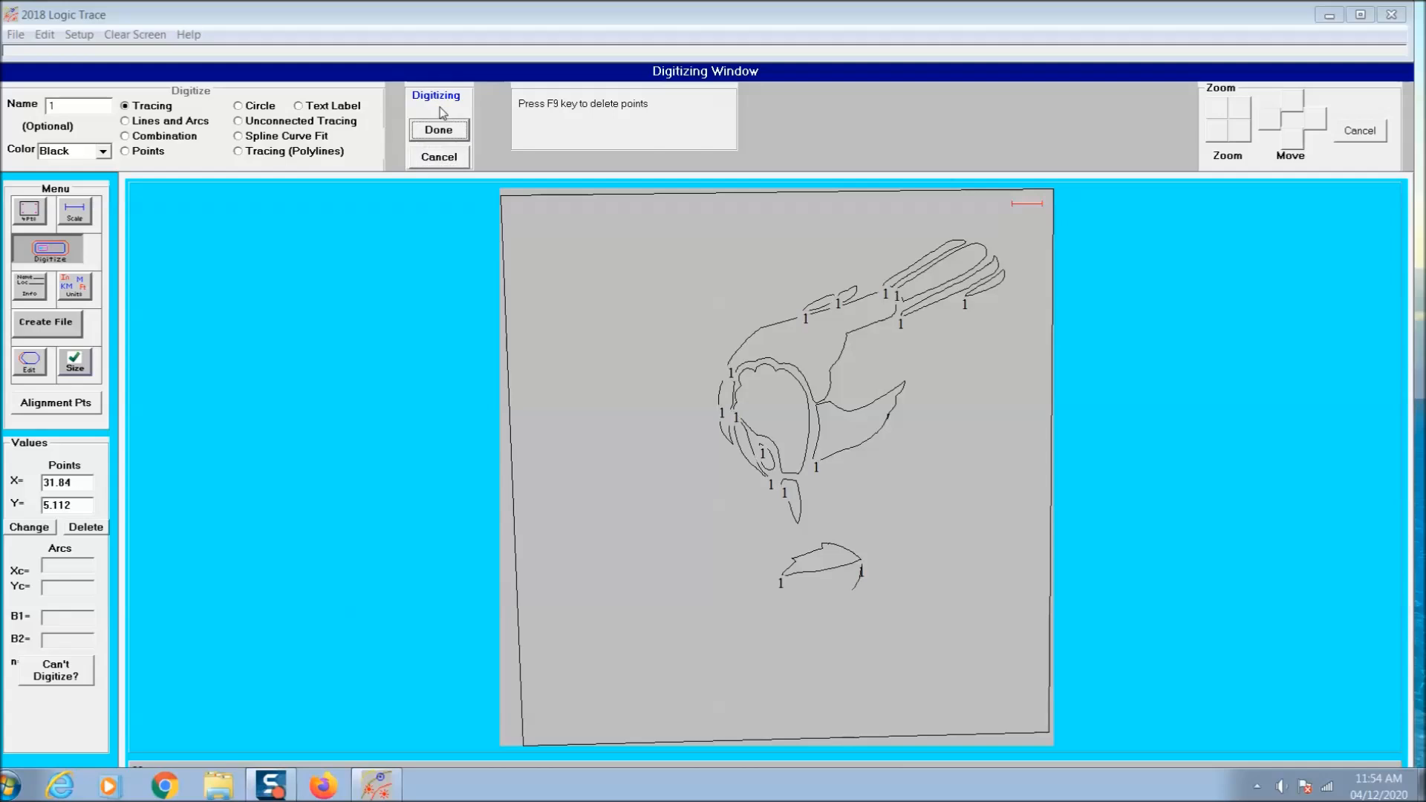
{"action": "left_click", "coordinate": [442, 128]}
{"action": "key", "text": "Return"}
{"action": "left_click", "coordinate": [442, 110]}
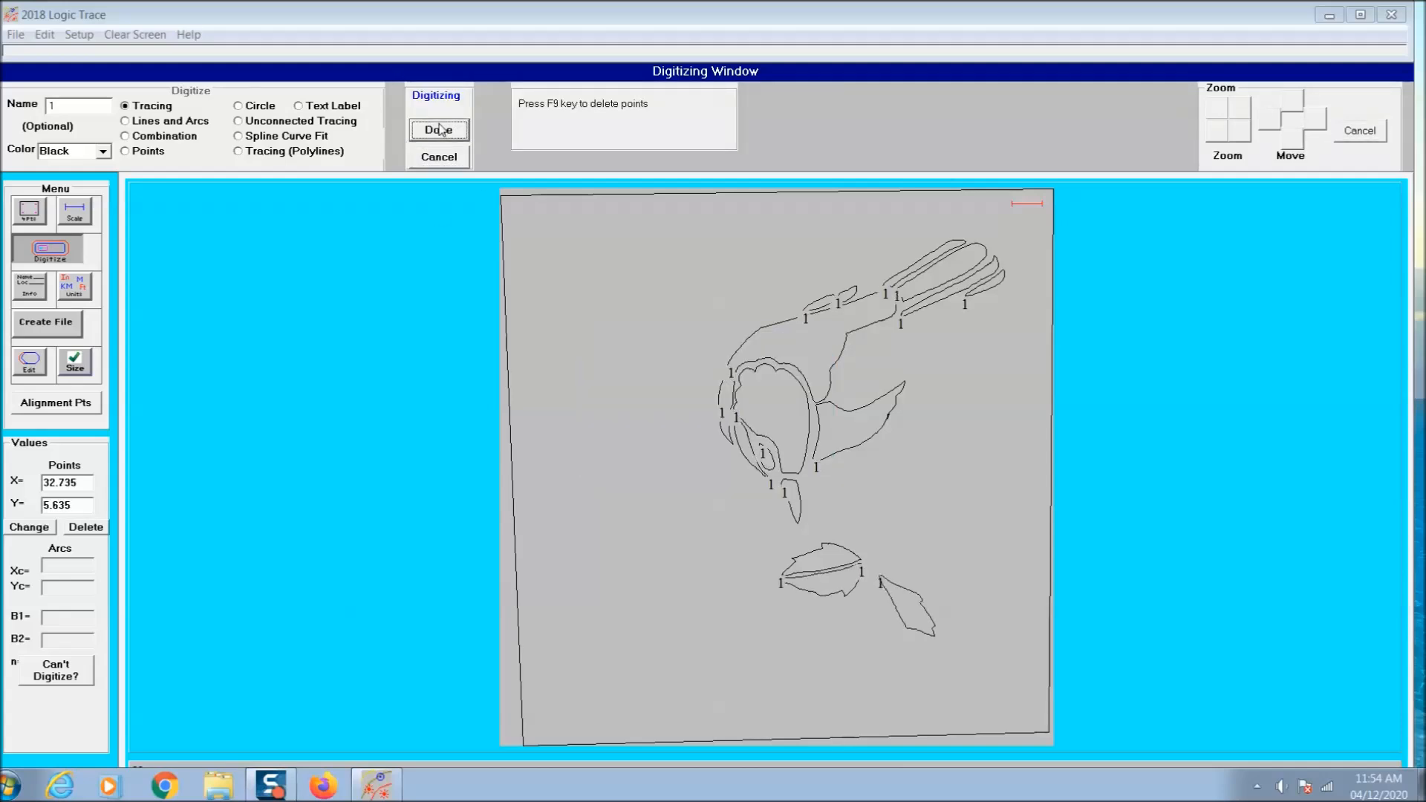
{"action": "left_click", "coordinate": [441, 130]}
{"action": "key", "text": "Return"}
{"action": "left_click", "coordinate": [451, 121]}
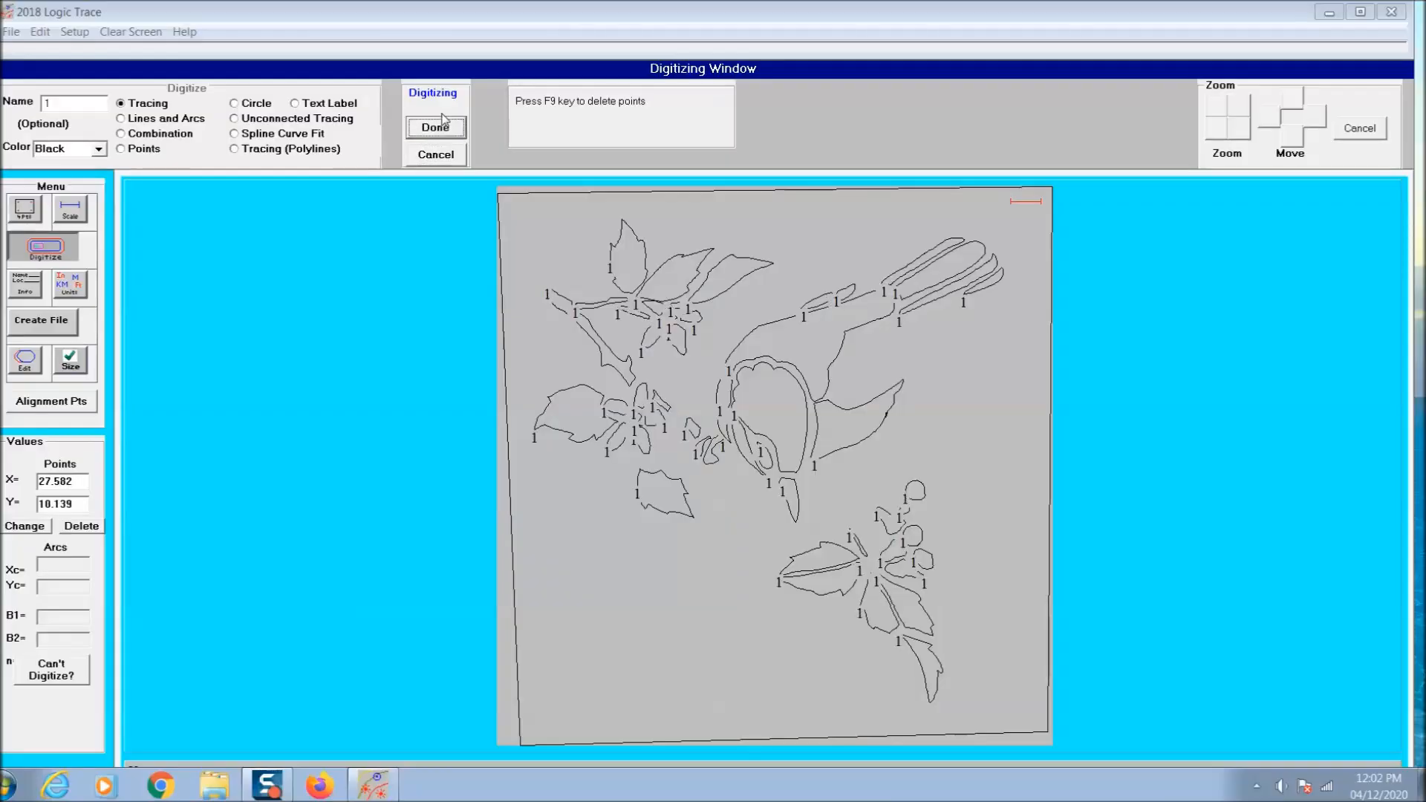
- Trace the small slanted shape between the flower pieces and the underside of the bird's face
{"action": "left_click", "coordinate": [443, 125]}
{"action": "key", "text": "Return"}
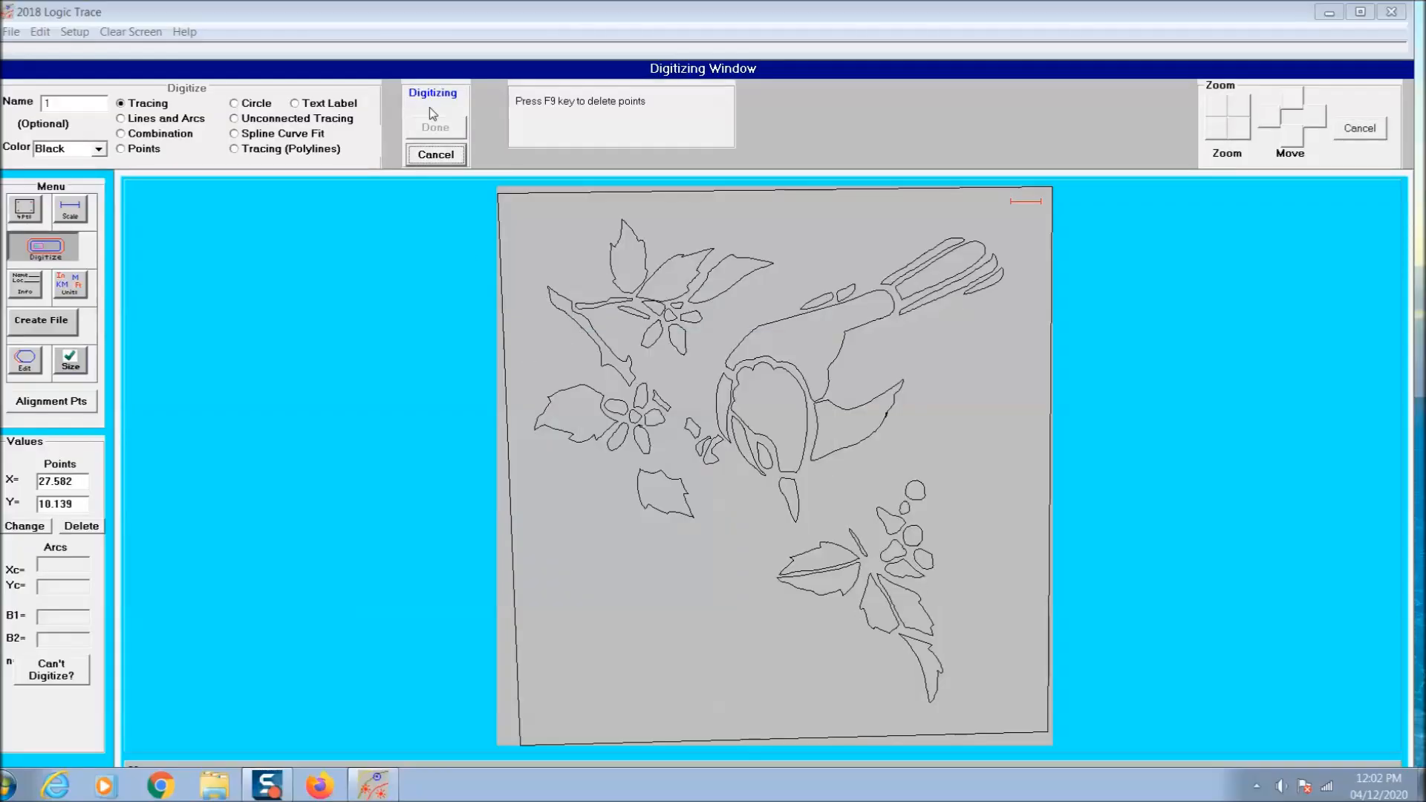
{"action": "left_click", "coordinate": [443, 130]}
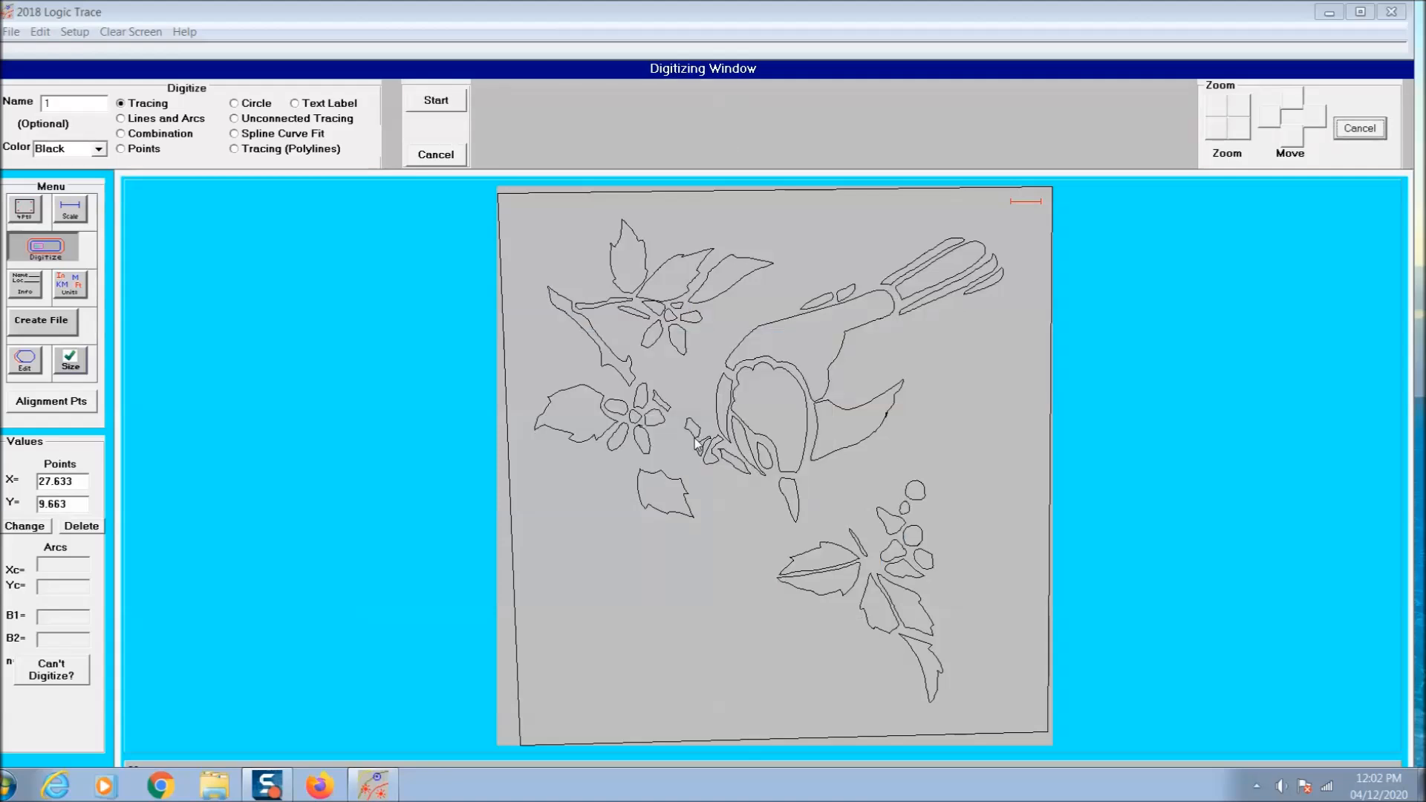
- Trace the small flower petals in the gap between the existing flower, the lower leaf and the bird's face
{"action": "left_click", "coordinate": [430, 104]}
{"action": "left_click", "coordinate": [417, 97]}
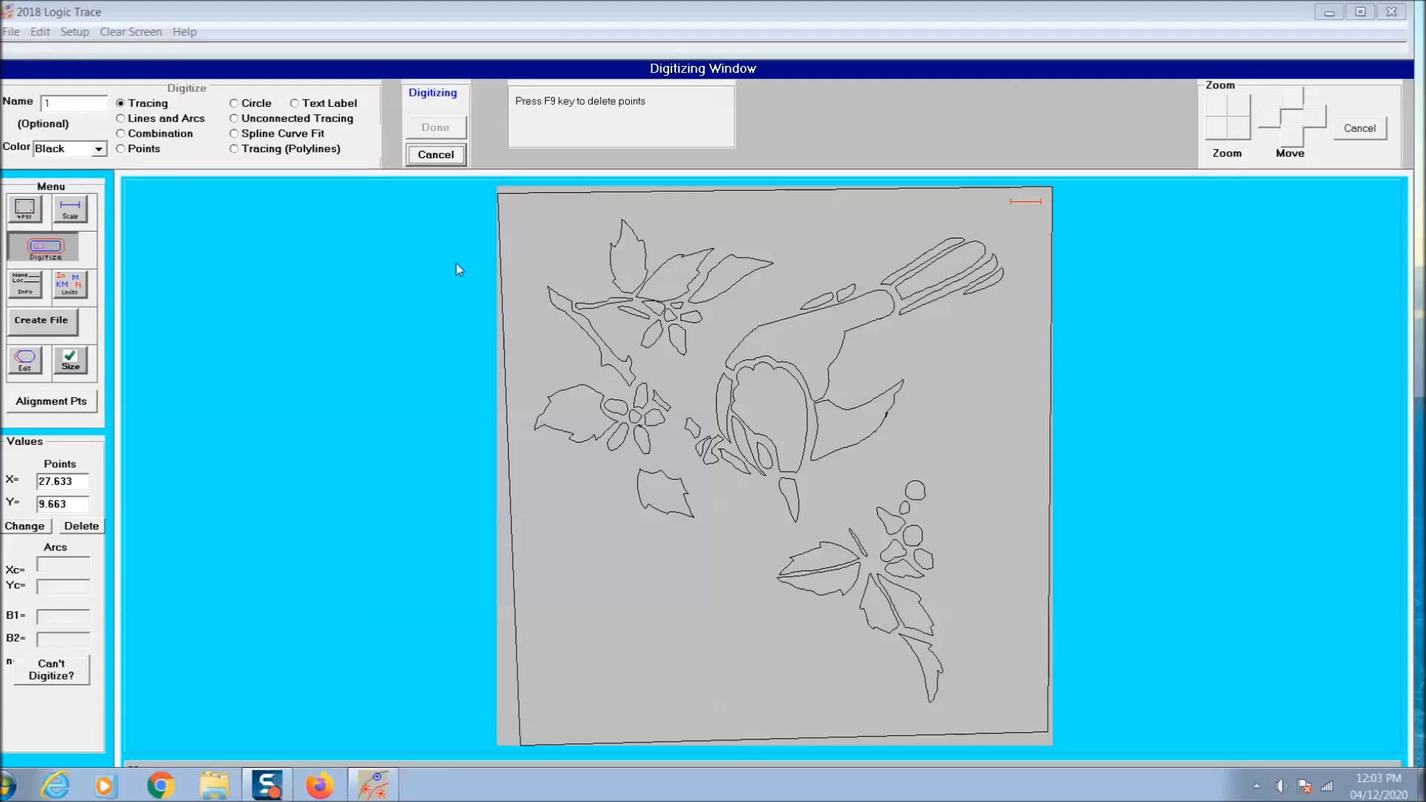
{"action": "left_click", "coordinate": [444, 129]}
{"action": "left_click", "coordinate": [703, 443]}
{"action": "left_click", "coordinate": [412, 113]}
{"action": "left_click", "coordinate": [446, 129]}
{"action": "left_click", "coordinate": [696, 444]}
{"action": "left_click", "coordinate": [420, 100]}
{"action": "left_click", "coordinate": [421, 131]}
{"action": "key", "text": "Return"}
{"action": "left_click", "coordinate": [434, 125]}
{"action": "left_click", "coordinate": [435, 131]}
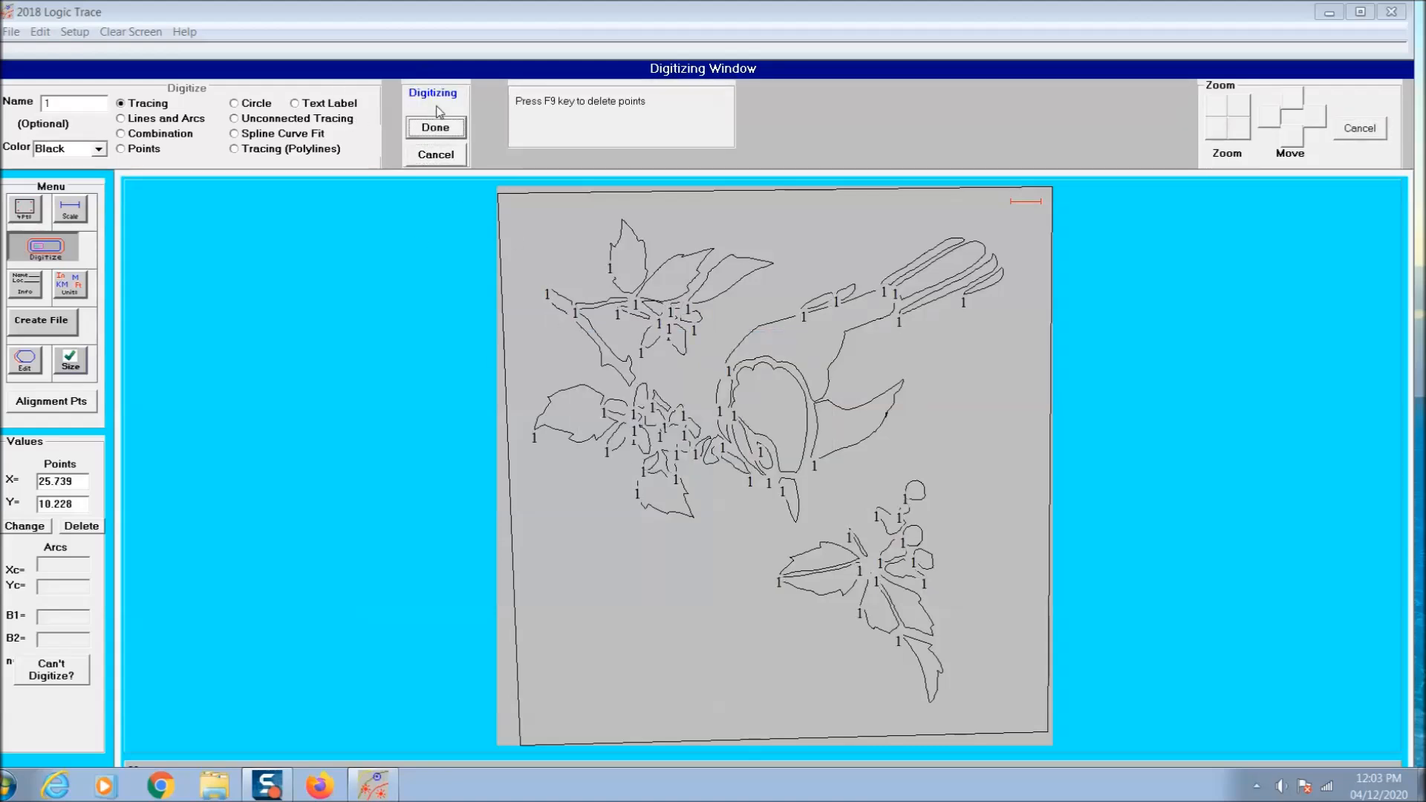
- Finish the open petal and trace the last small rounded petal in the flower nearest the bird's face
{"action": "left_click", "coordinate": [436, 125]}
{"action": "left_click", "coordinate": [695, 444]}
{"action": "left_click", "coordinate": [437, 105]}
{"action": "left_click", "coordinate": [434, 135]}
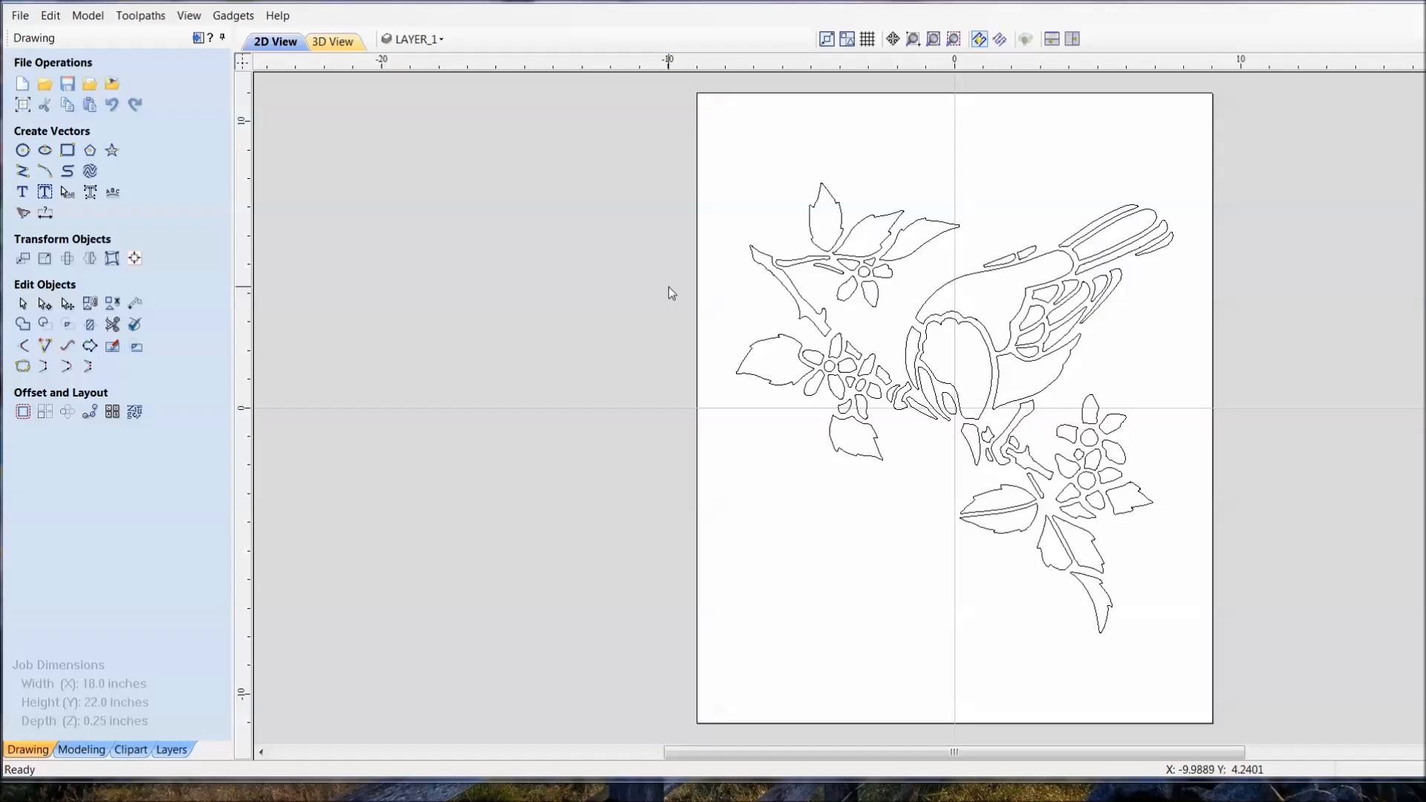
- Switch to Aspire and check the second bird drawing for open vectors
{"action": "right_click", "coordinate": [653, 288]}
{"action": "left_click", "coordinate": [1002, 465]}
{"action": "left_click", "coordinate": [847, 404]}
{"action": "left_click", "coordinate": [20, 15]}
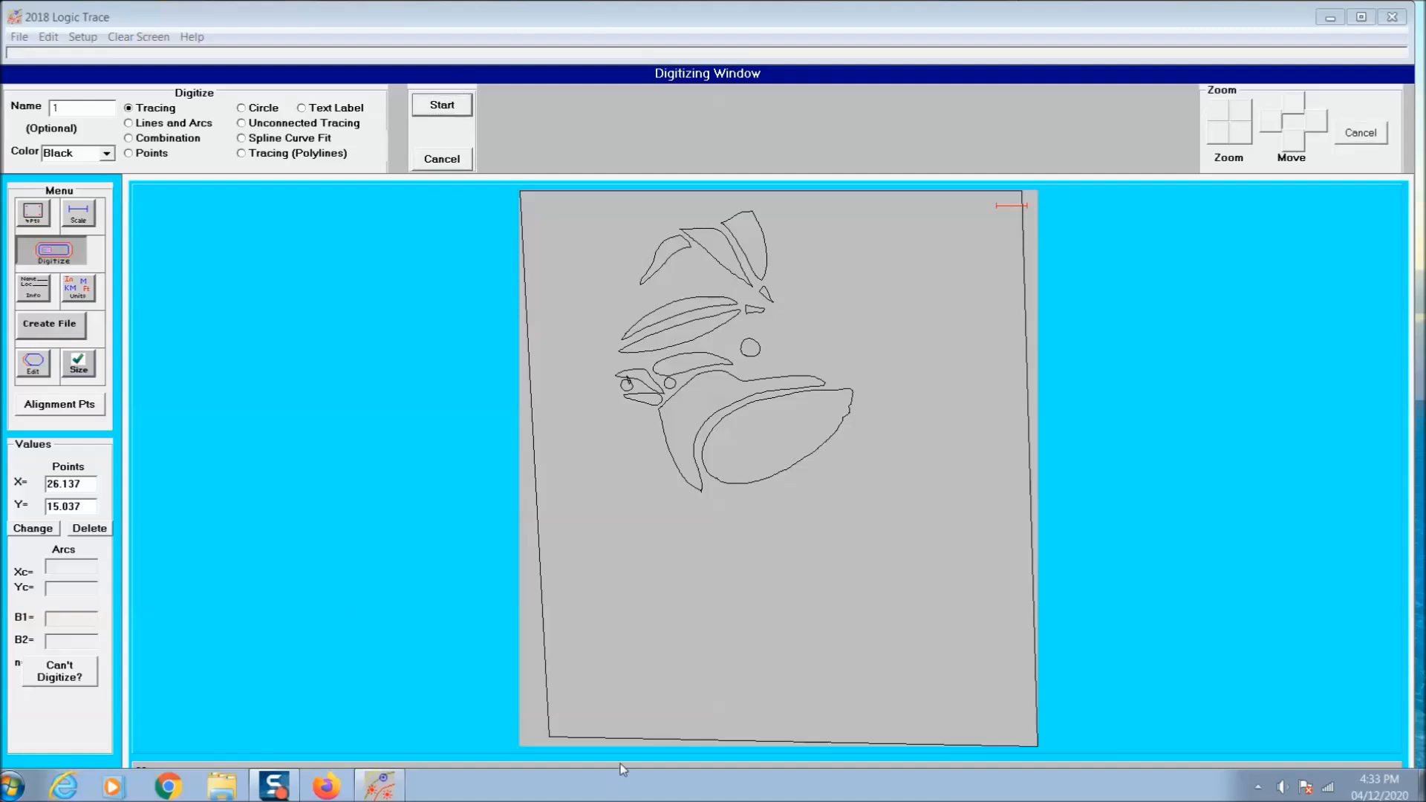
- Trace both halves of the upright leaf at the bottom of the third bird drawing
{"action": "left_click", "coordinate": [444, 106]}
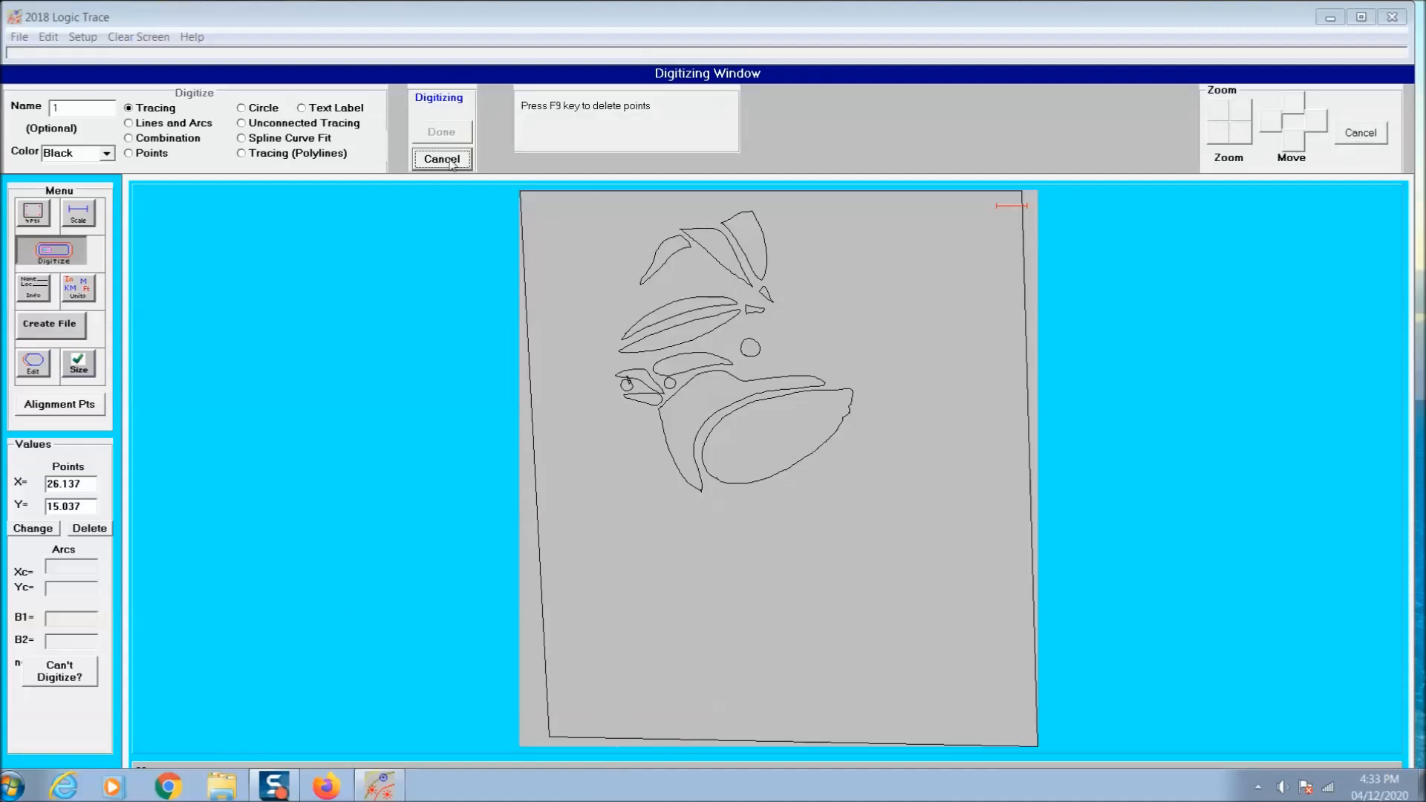
{"action": "left_click", "coordinate": [453, 138]}
{"action": "left_click", "coordinate": [732, 444]}
{"action": "left_click", "coordinate": [441, 107]}
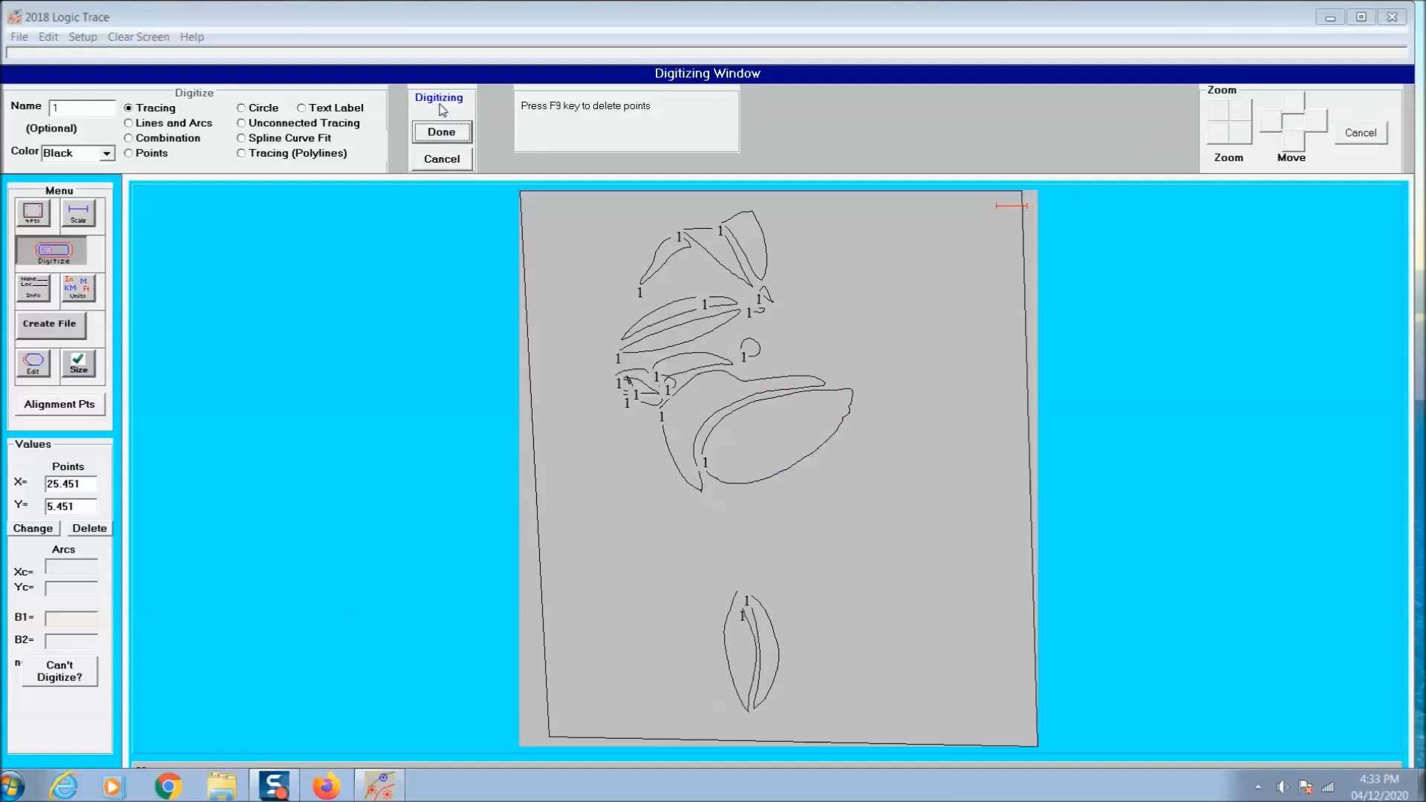
{"action": "left_click", "coordinate": [442, 132]}
{"action": "left_click", "coordinate": [707, 445]}
- Trace the inner and outer halves of the curved leaf beside the upright bottom leaf
{"action": "left_click", "coordinate": [453, 130]}
{"action": "left_click", "coordinate": [453, 130]}
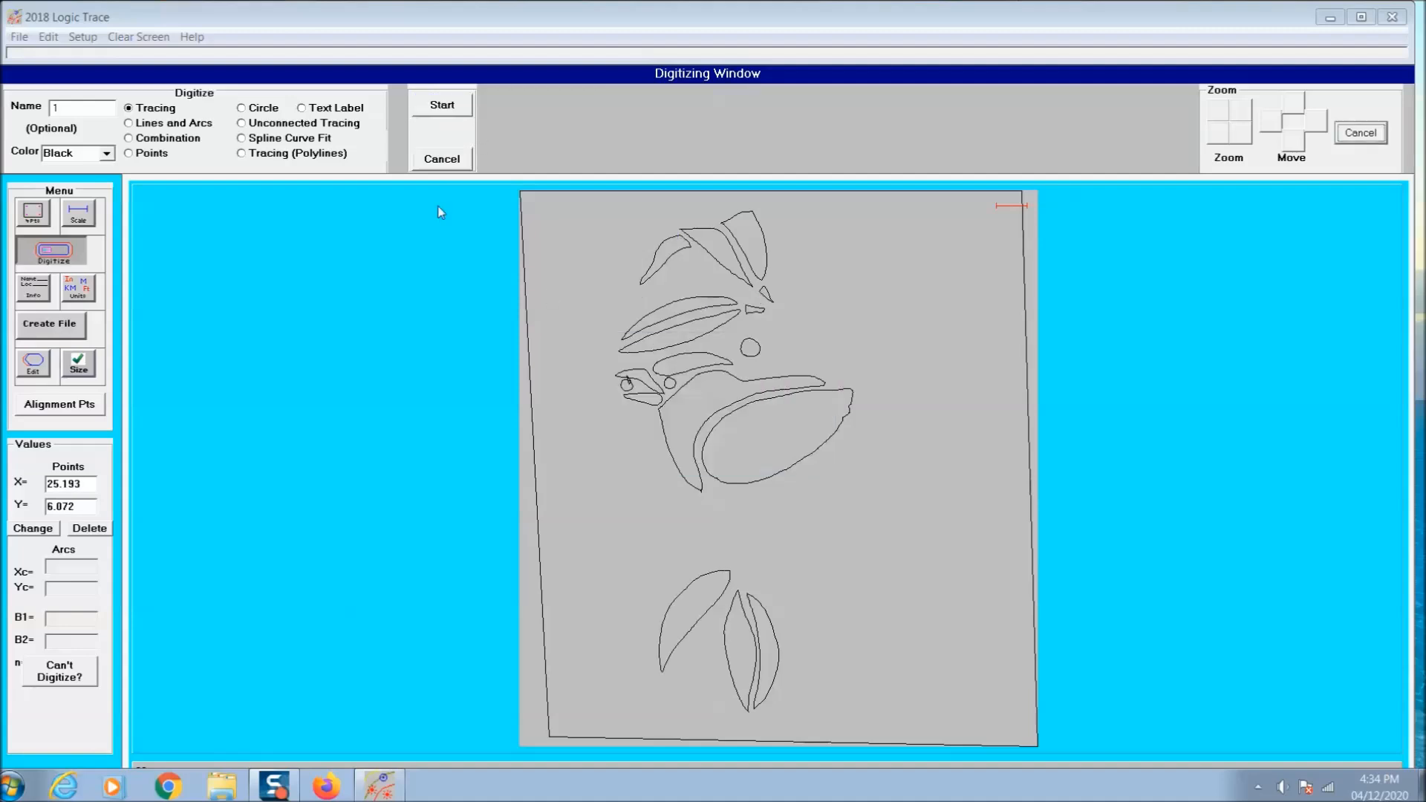
{"action": "left_click", "coordinate": [440, 108]}
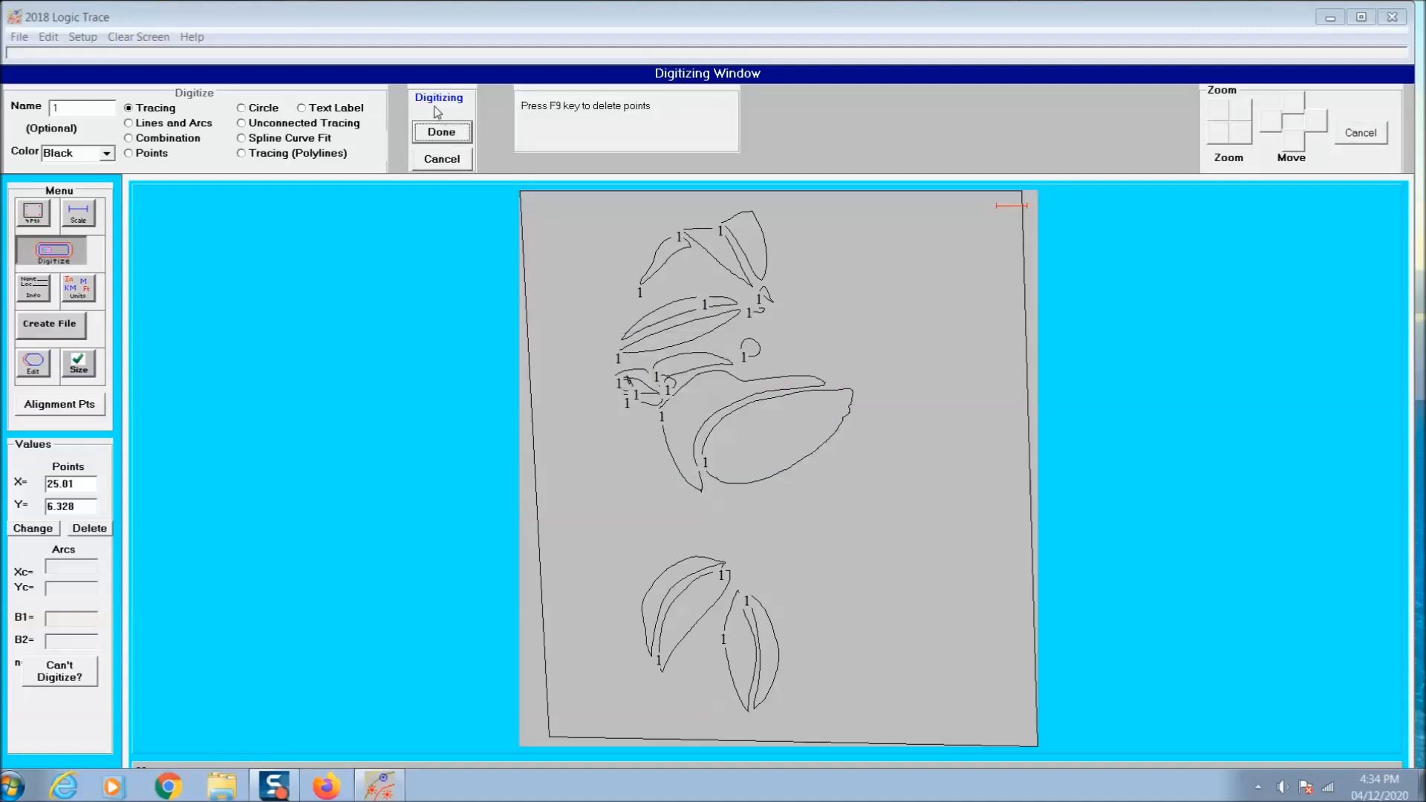
{"action": "left_click", "coordinate": [442, 132]}
{"action": "left_click", "coordinate": [705, 449]}
{"action": "left_click", "coordinate": [469, 159]}
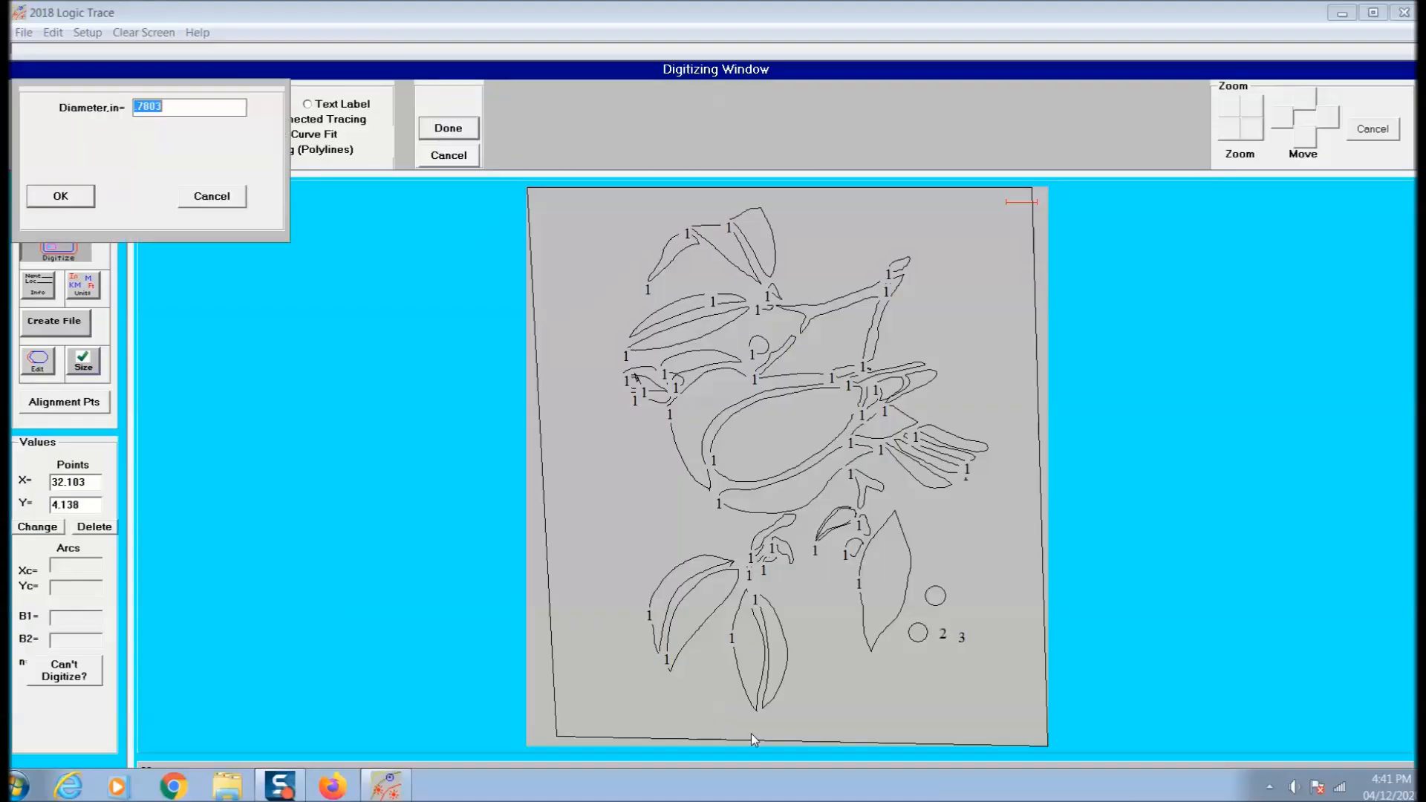
- Complete the third berry near the large single leaf and trace two berries below the bird's beak as three-point circles
{"action": "key", "text": "Return"}
{"action": "left_click", "coordinate": [449, 101]}
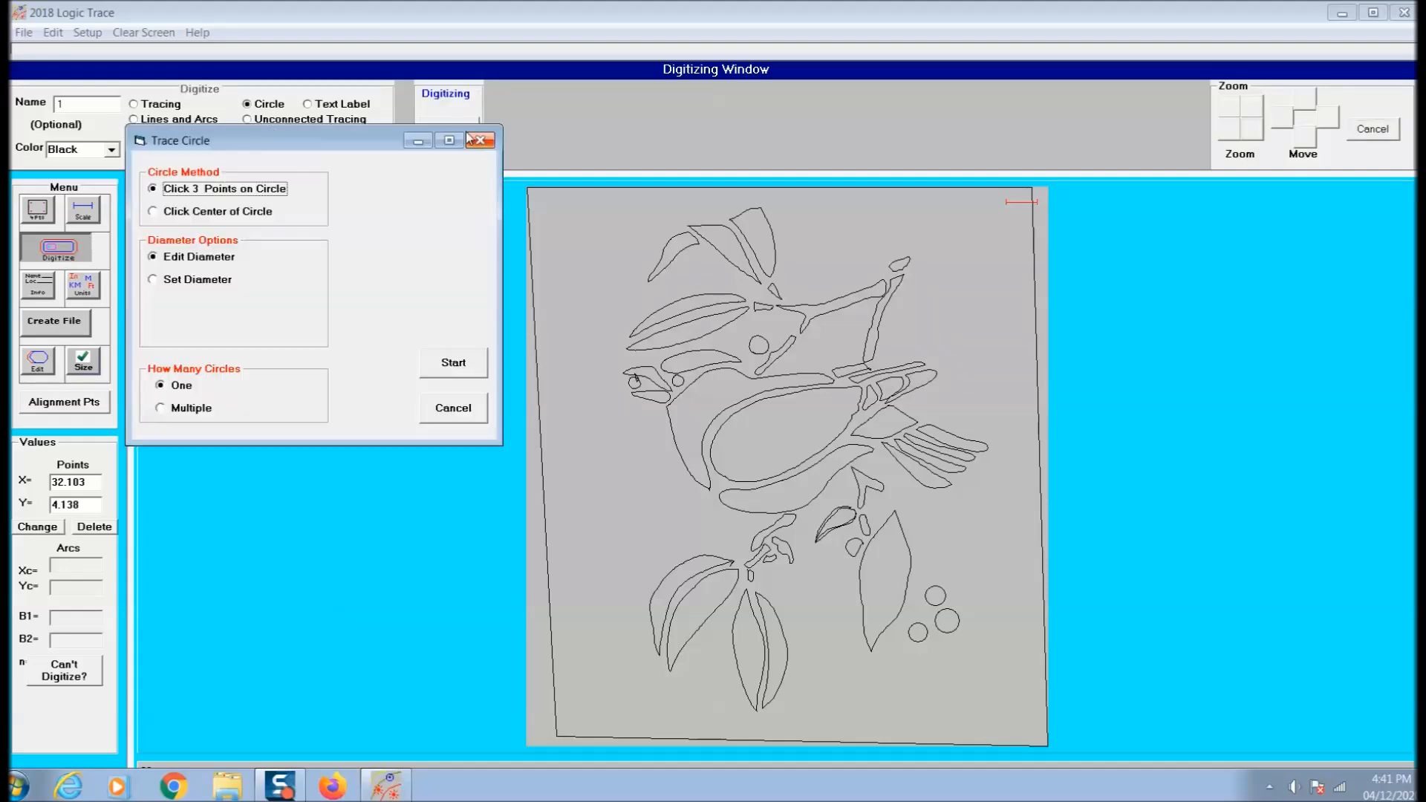
{"action": "left_click", "coordinate": [449, 360]}
{"action": "key", "text": "Return"}
{"action": "left_click", "coordinate": [449, 101]}
{"action": "left_click", "coordinate": [318, 254]}
{"action": "key", "text": "Return"}
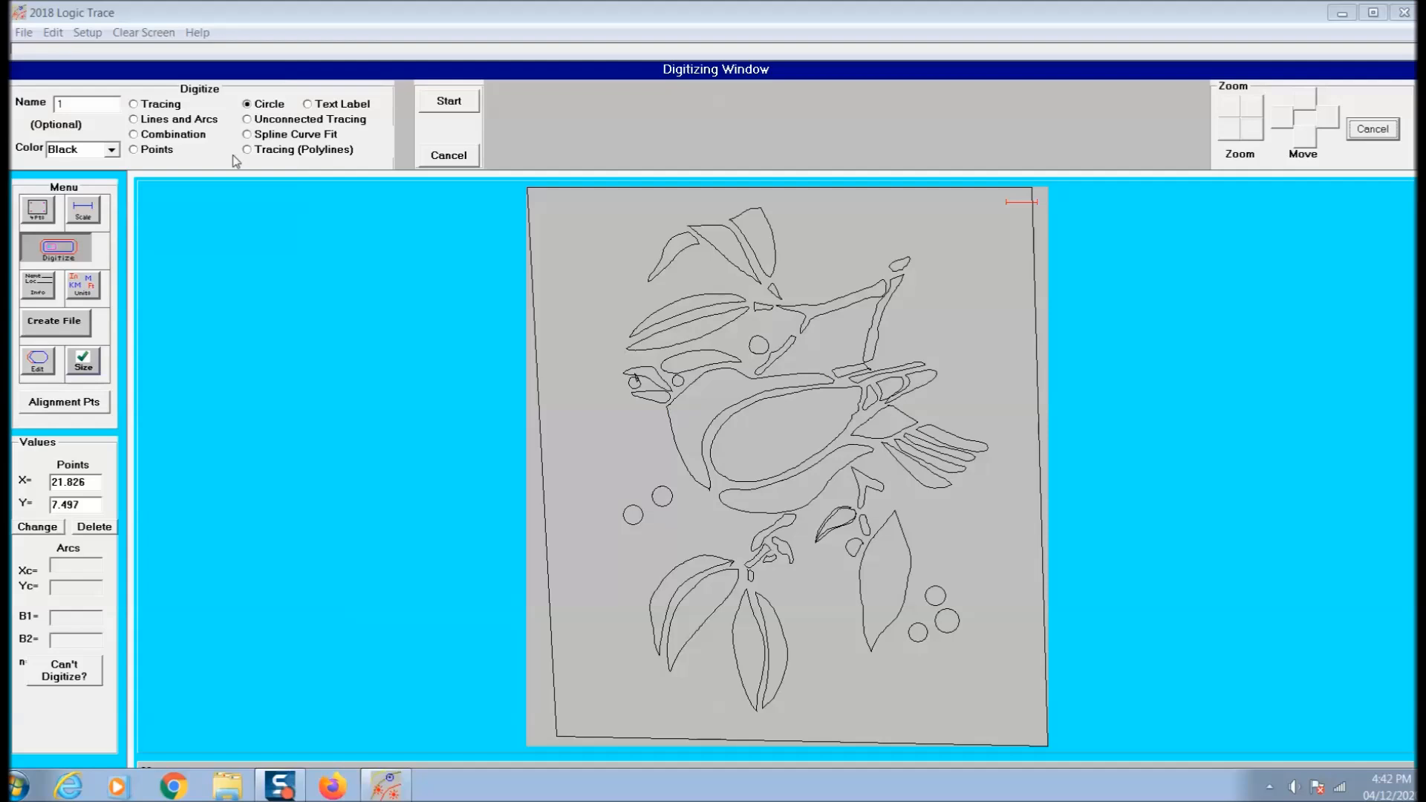
- Trace the remaining two berries of the cluster below the beak as circles
{"action": "left_click", "coordinate": [421, 110]}
{"action": "left_click", "coordinate": [348, 271]}
{"action": "key", "text": "Return"}
{"action": "left_click", "coordinate": [449, 101]}
{"action": "left_click", "coordinate": [358, 279]}
{"action": "key", "text": "Return"}
- Trace the short stem inside the four-berry cluster and the one inside the three-berry cluster with the Tracing method
{"action": "left_click", "coordinate": [467, 103]}
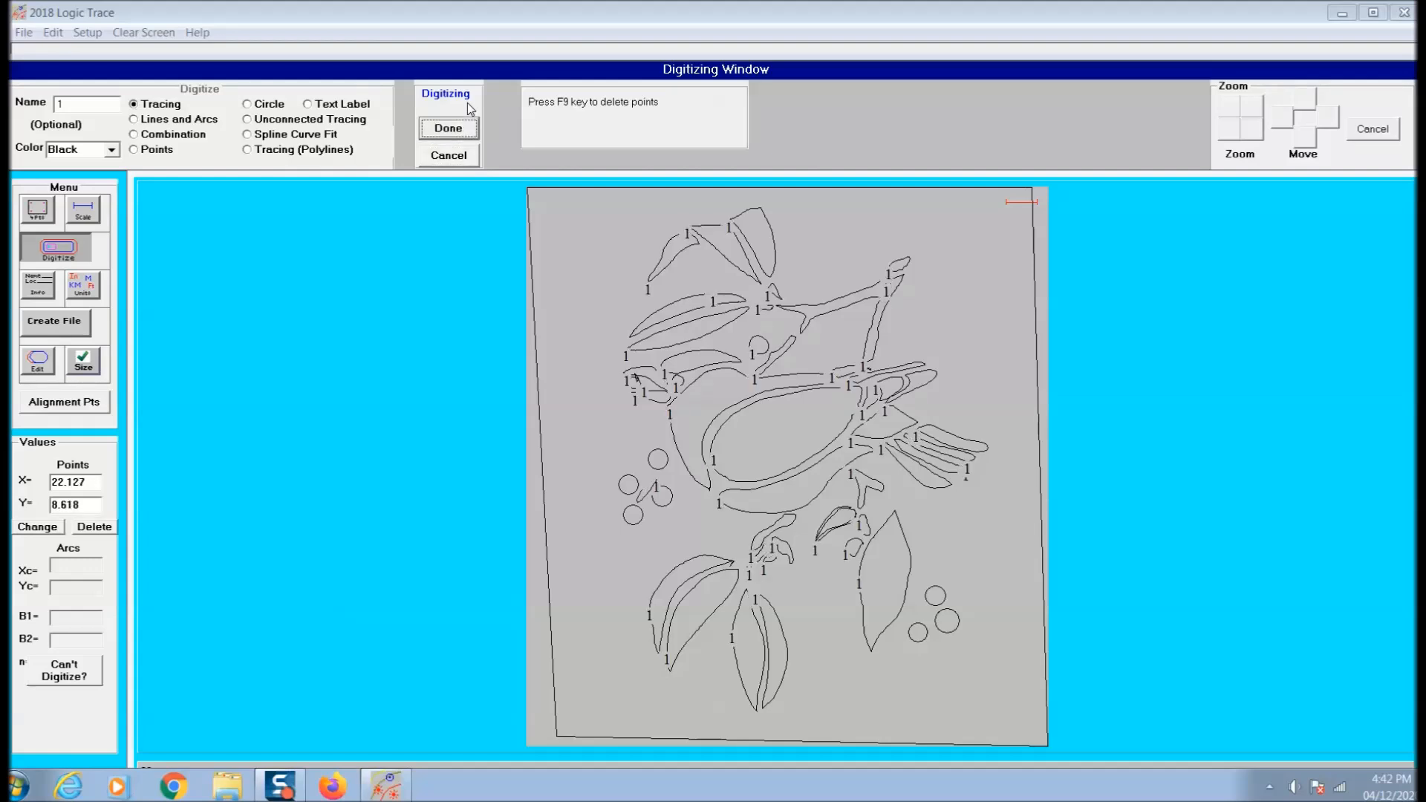
{"action": "left_click", "coordinate": [448, 128]}
{"action": "left_click", "coordinate": [716, 446]}
{"action": "left_click", "coordinate": [423, 101]}
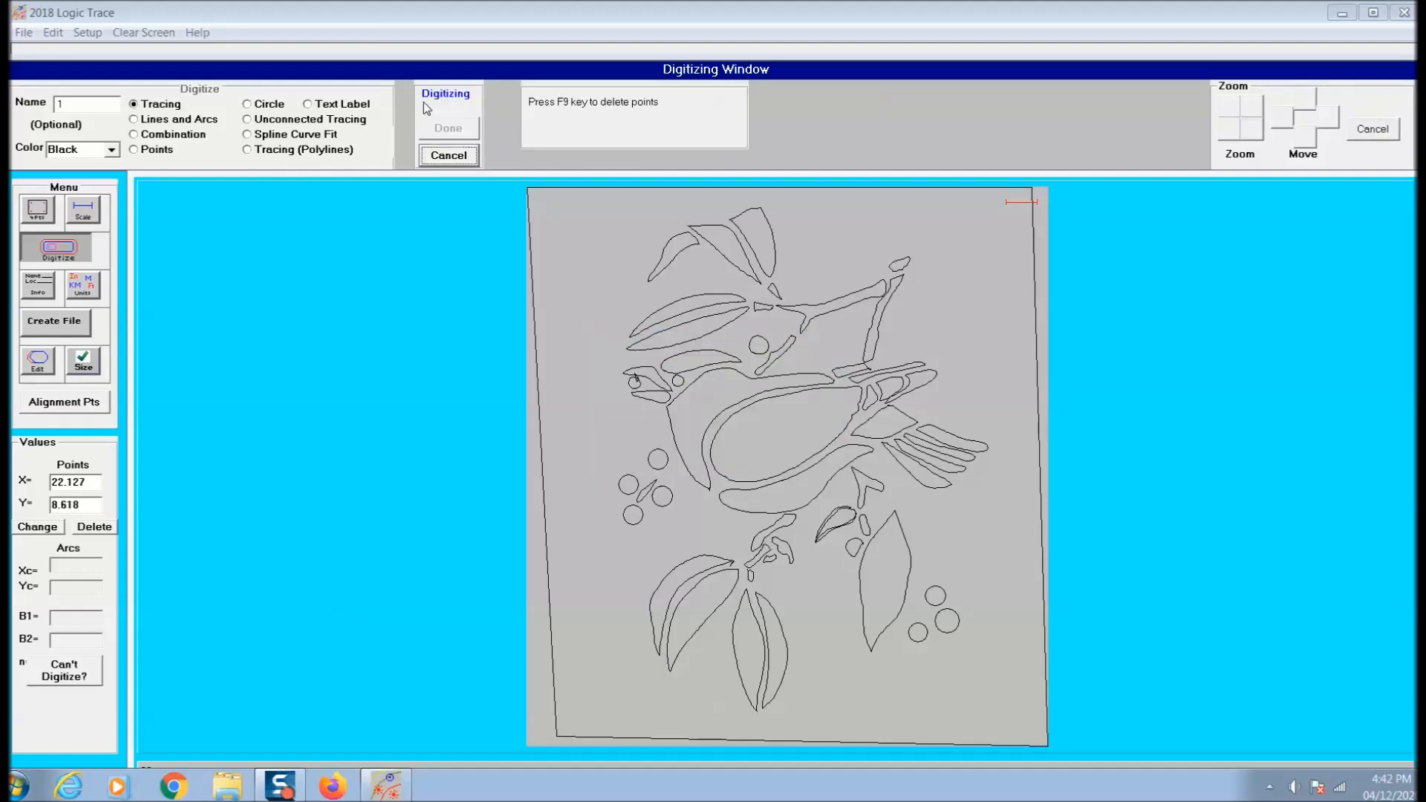
{"action": "left_click", "coordinate": [449, 128]}
{"action": "left_click", "coordinate": [716, 445]}
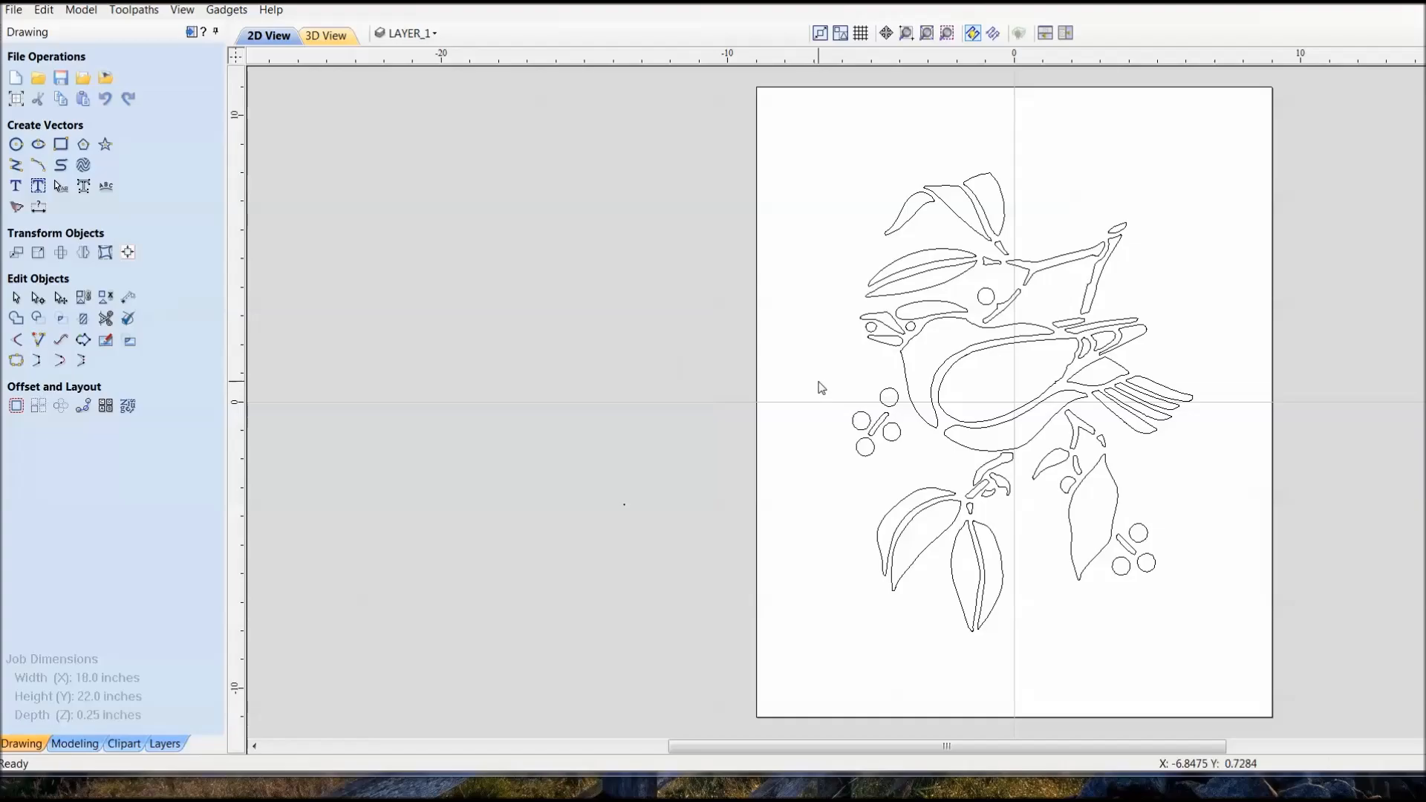
- Switch to Aspire and check the drawing of the bird with leaves and berries for open vectors
{"action": "right_click", "coordinate": [821, 388]}
{"action": "mouse_move", "coordinate": [923, 510]}
{"action": "left_click", "coordinate": [1122, 534]}
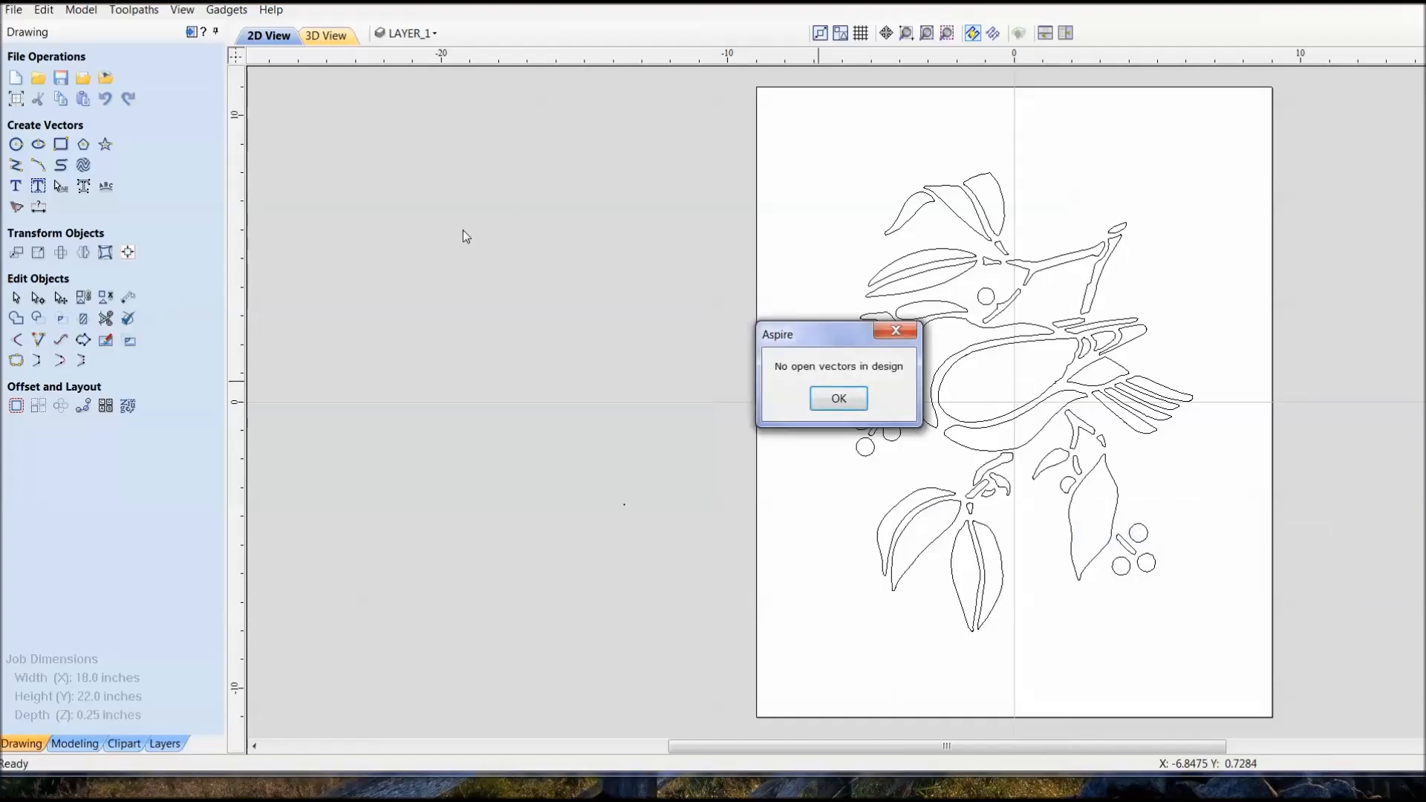
{"action": "left_click", "coordinate": [832, 399]}
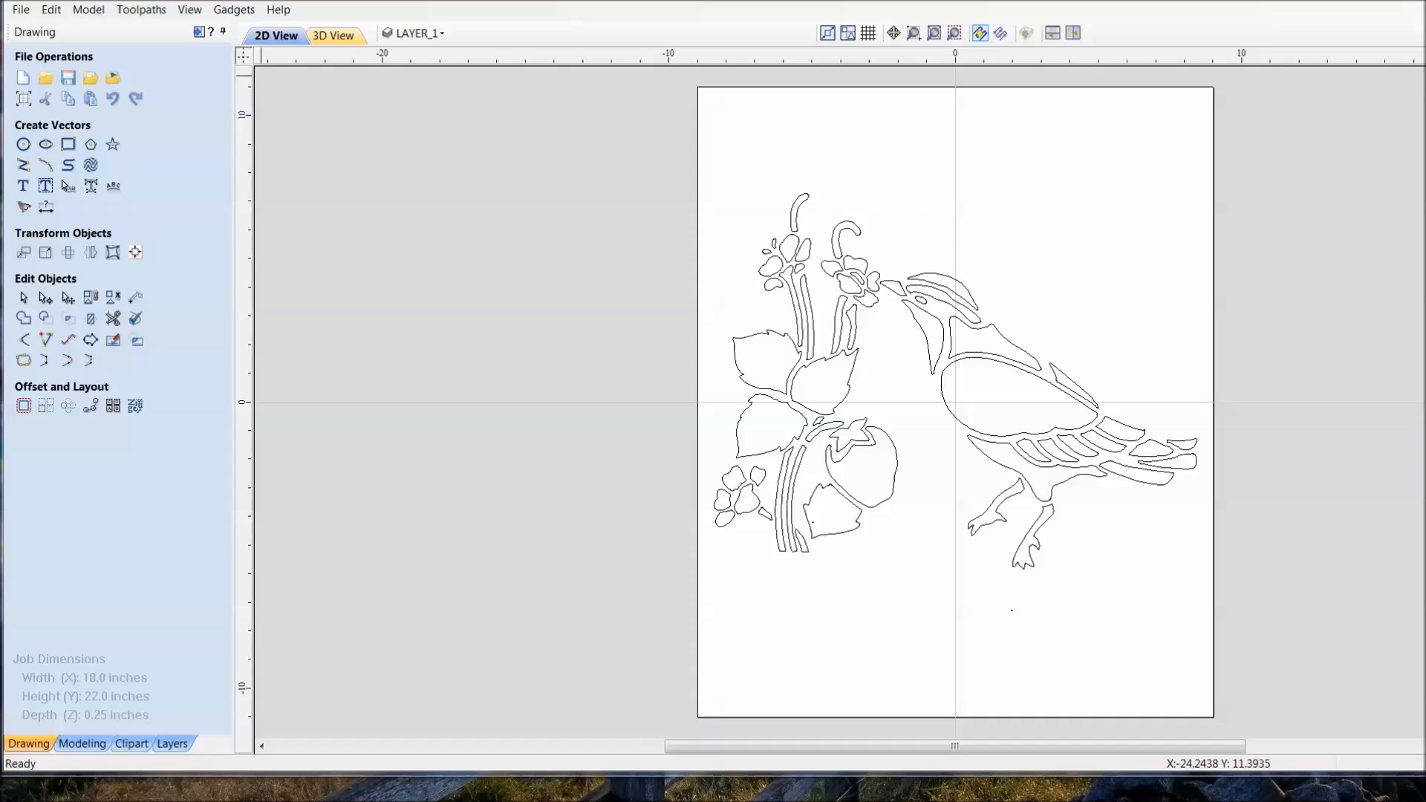
- Check the drawing of the long-beaked bird with flowers and a strawberry for open vectors
{"action": "right_click", "coordinate": [652, 361]}
{"action": "mouse_move", "coordinate": [817, 493]}
{"action": "left_click", "coordinate": [966, 513]}
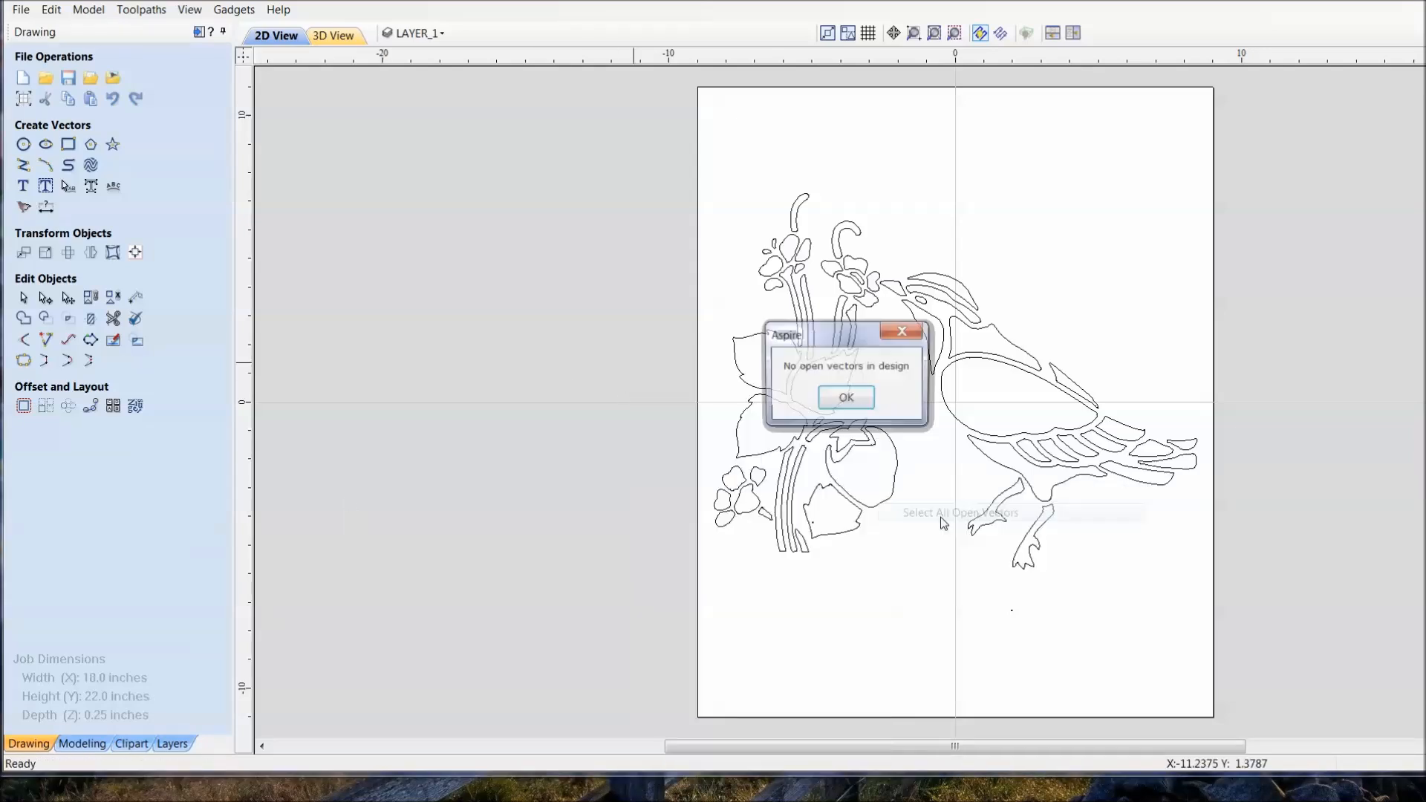
{"action": "left_click", "coordinate": [844, 404]}
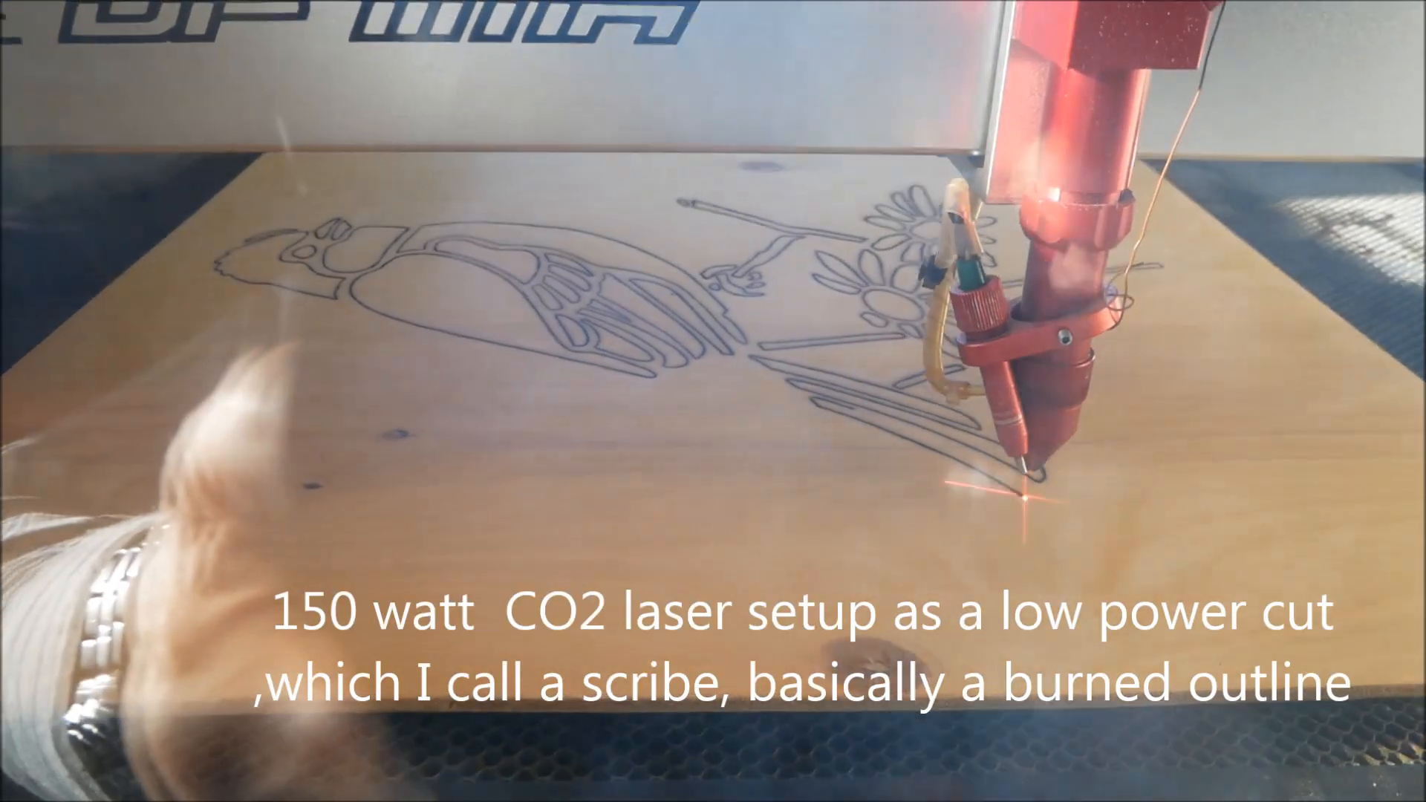